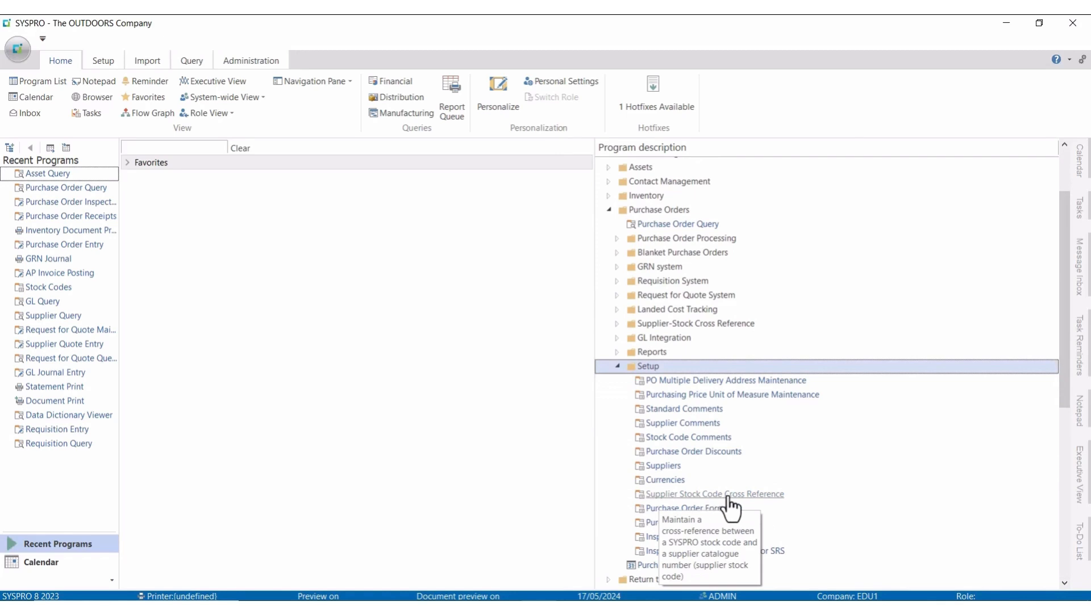
- Open Supplier Stock Code Cross Reference and start an entry for supplier 13 and stock code GF100
double_click(750, 497)
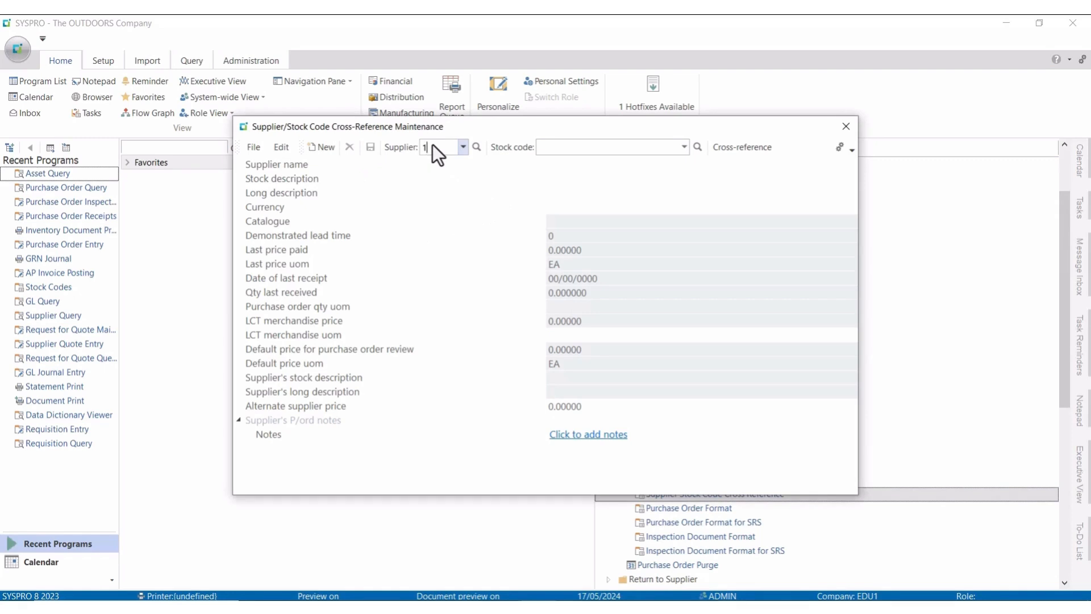
text(13)
key(Tab)
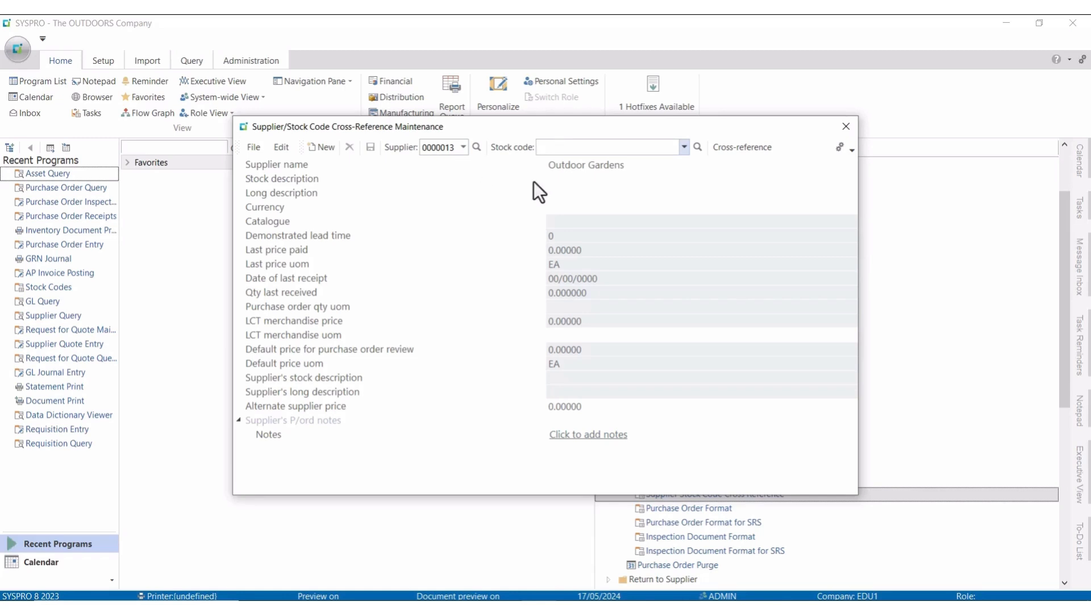
click(347, 103)
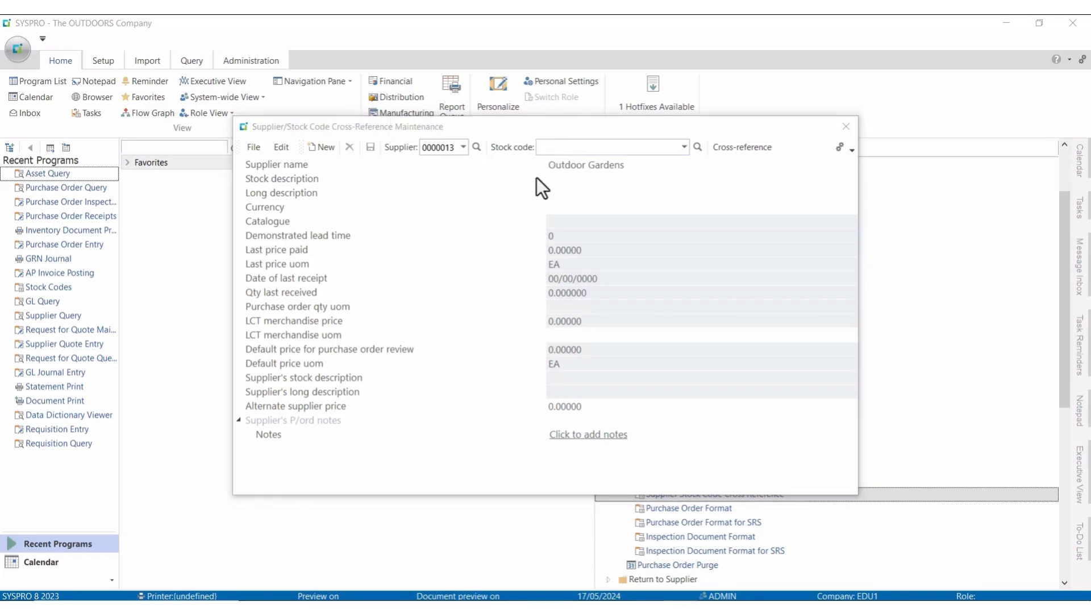
click(550, 154)
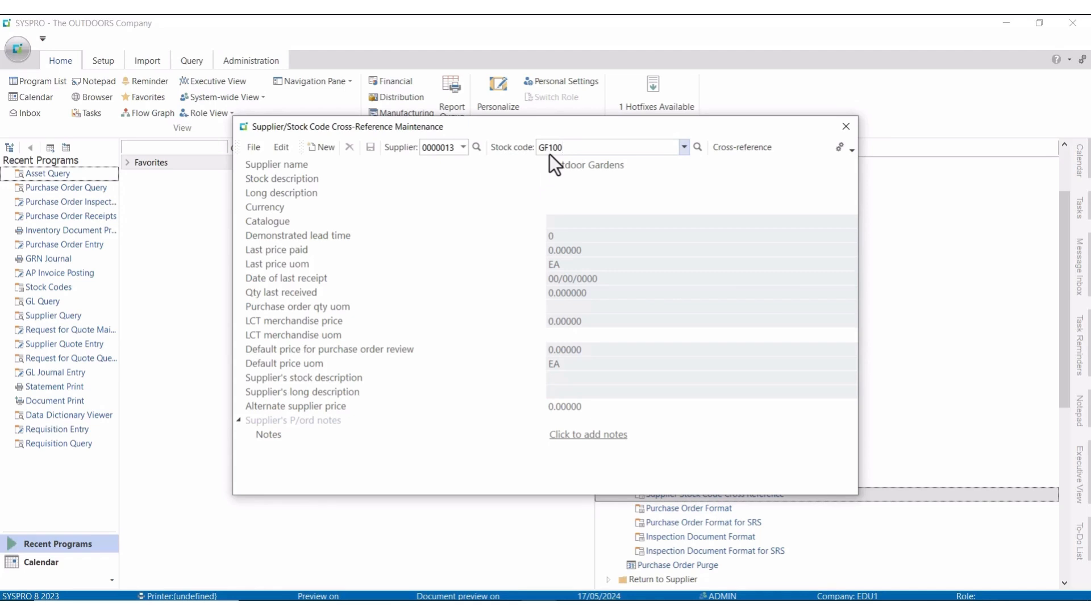
key(Tab)
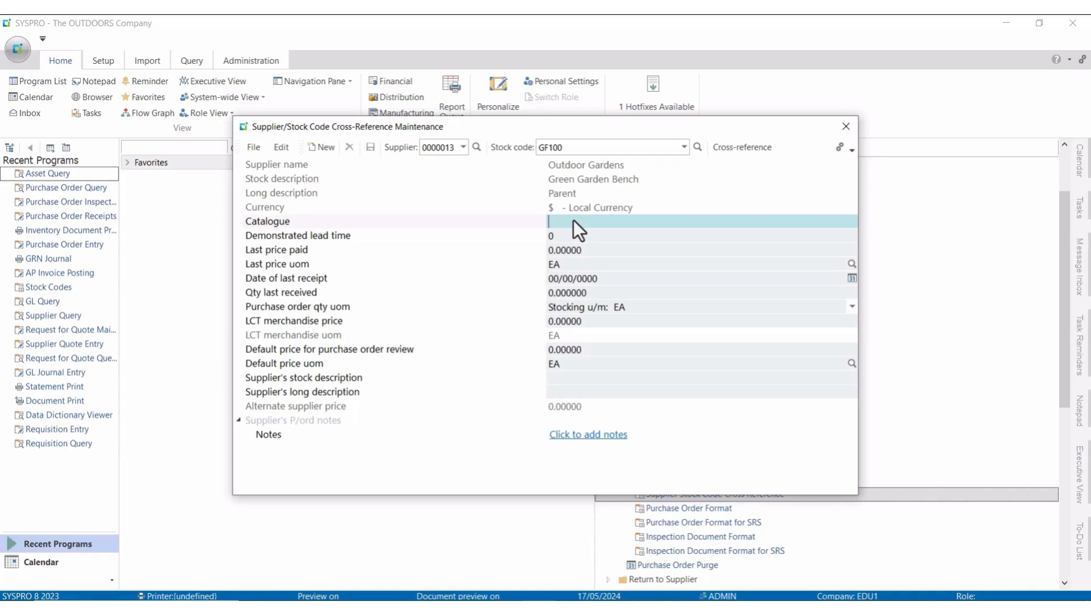
- Enter catalogue GB(G)100, a demonstrated lead time of 10 and a last price paid of 950 for the cross-reference
text(GB(G)100)
key(Tab)
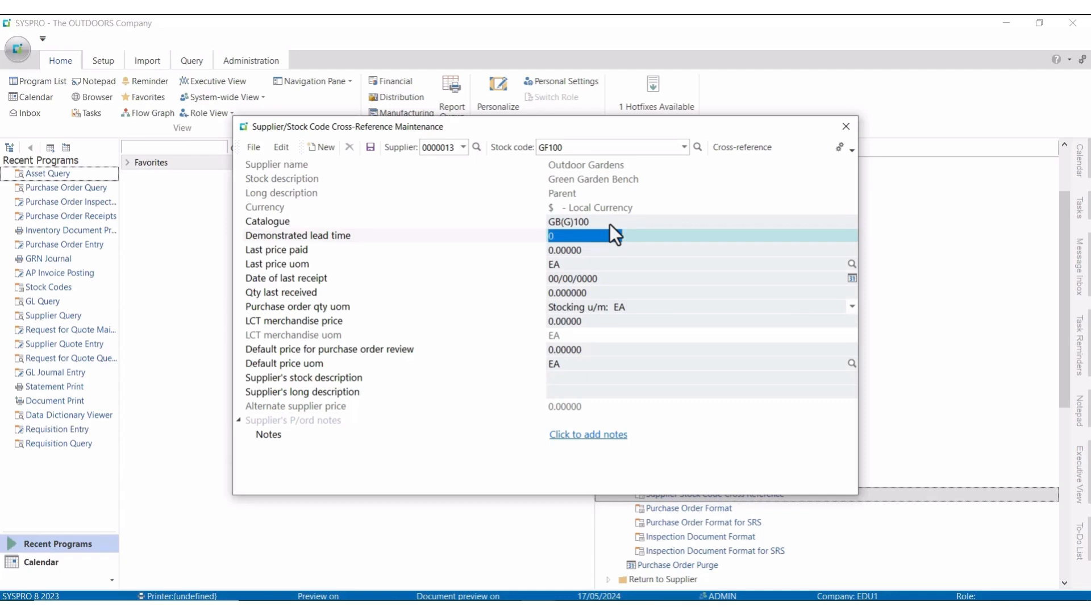
text(10)
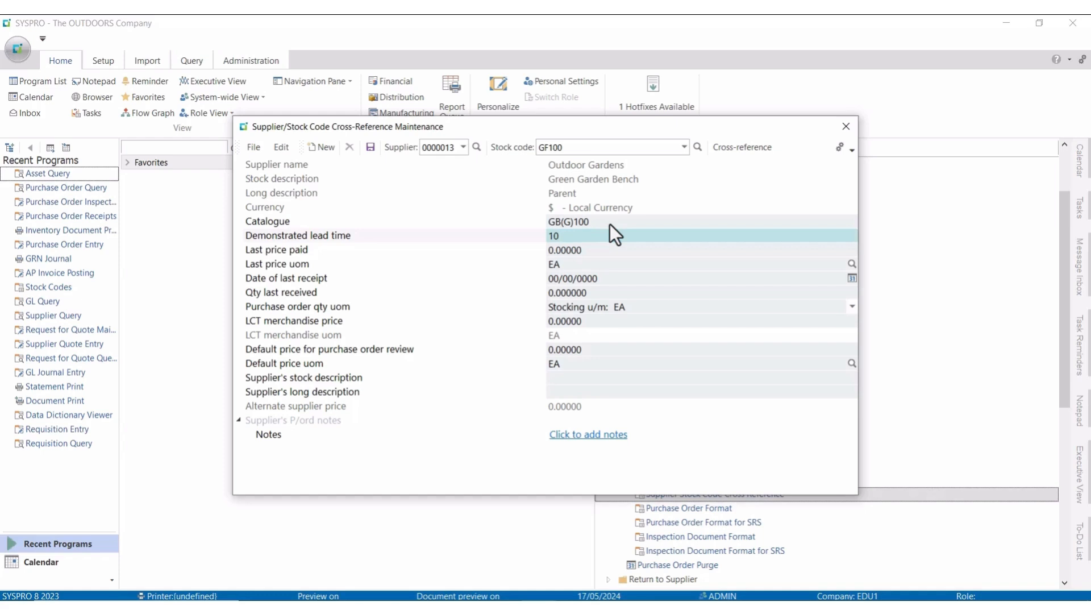
key(Tab)
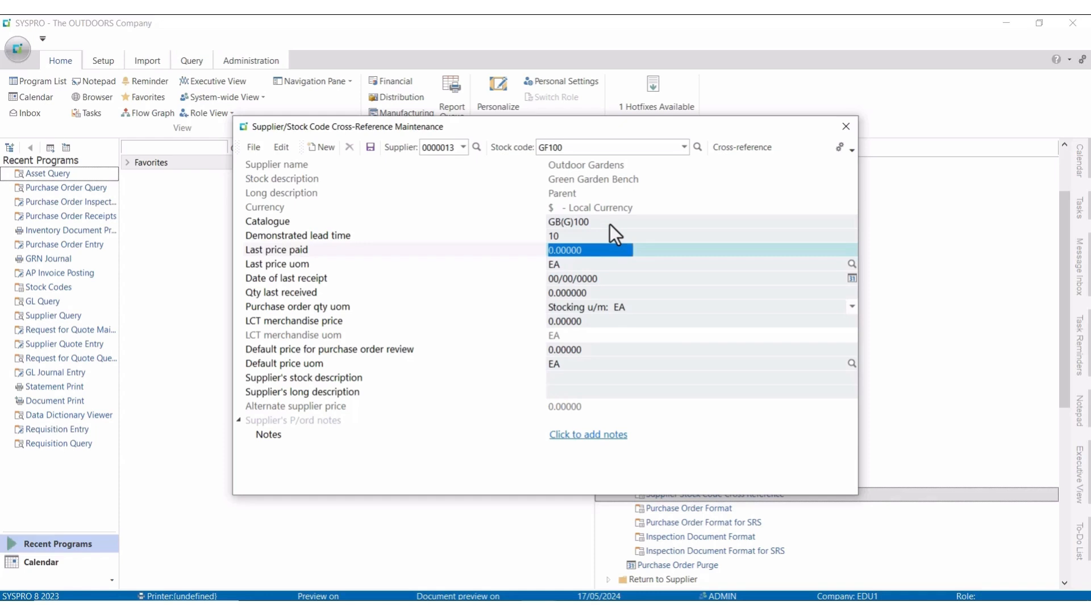
text(950)
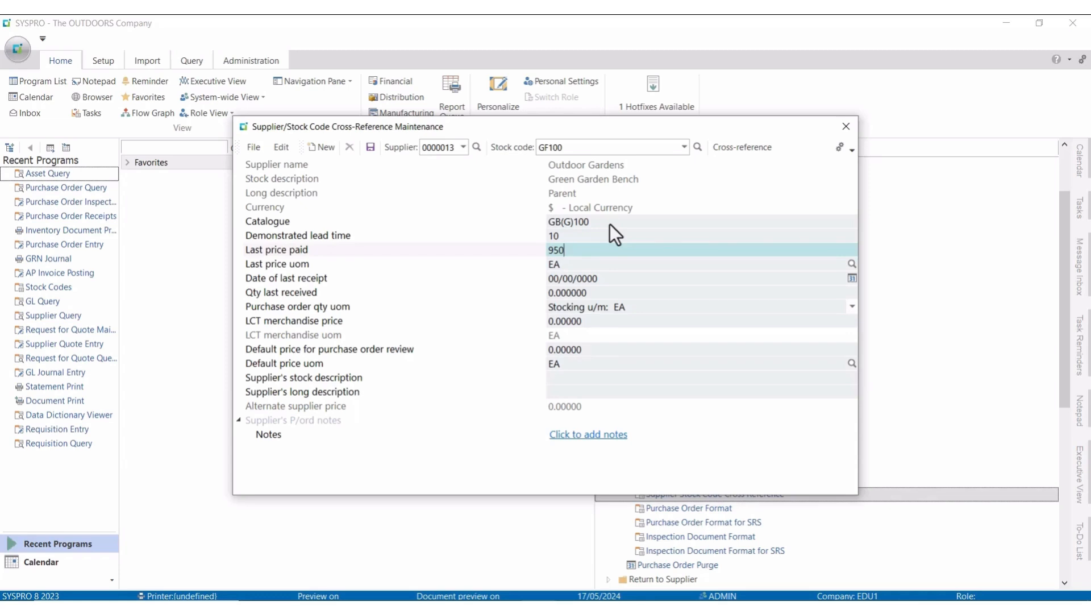
key(Tab)
- Enter "Garden Bench Green" as the supplier's stock description, leaving the intermediate fields at their defaults
key(Tab)
key(Tab)
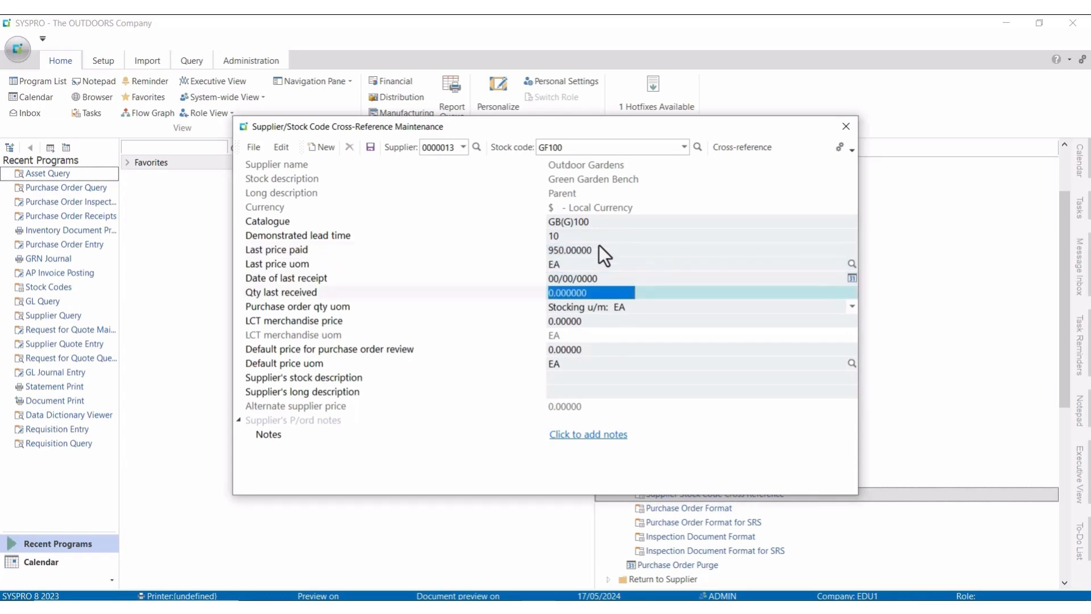
key(Tab)
key(Tab)
key(Tab)
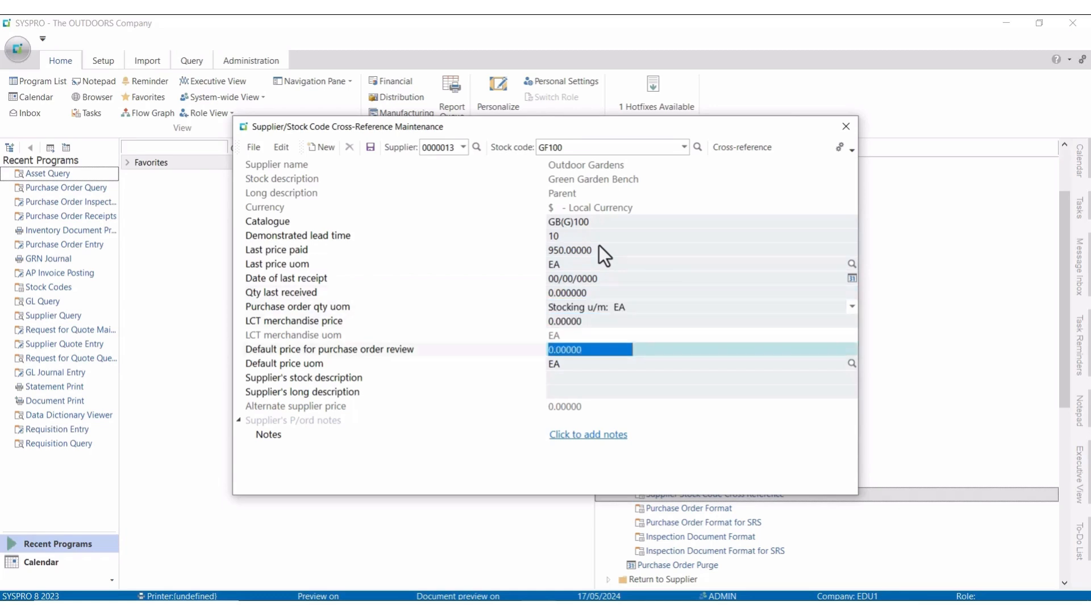
key(Tab)
key(Tab)
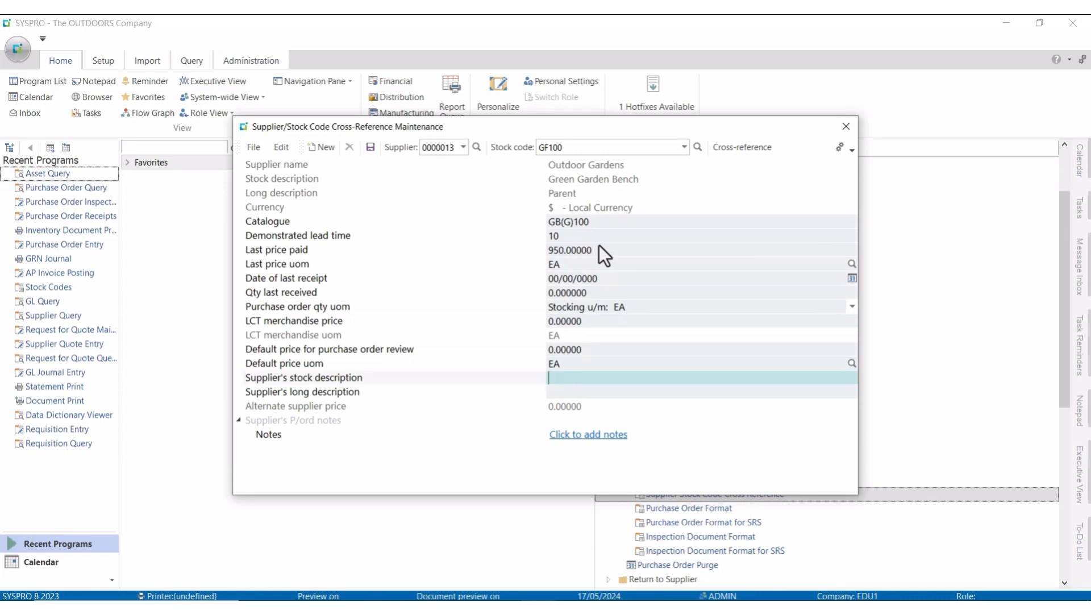
text(Garden Bench Green)
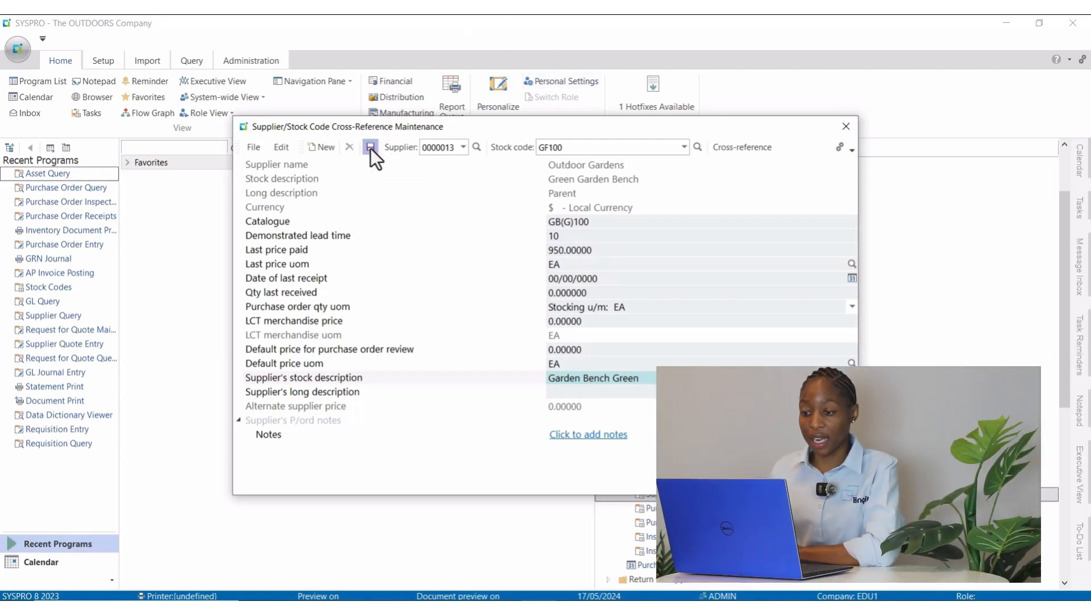
- Save the cross-reference, also adding the inventory supplier cross-reference, and close the maintenance window
click(371, 147)
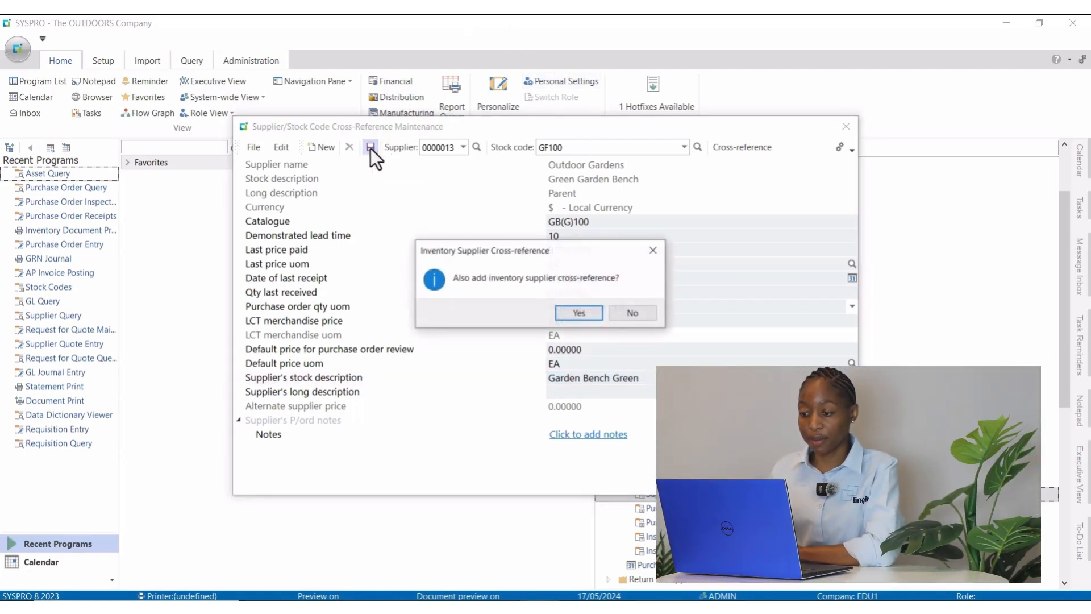
click(585, 315)
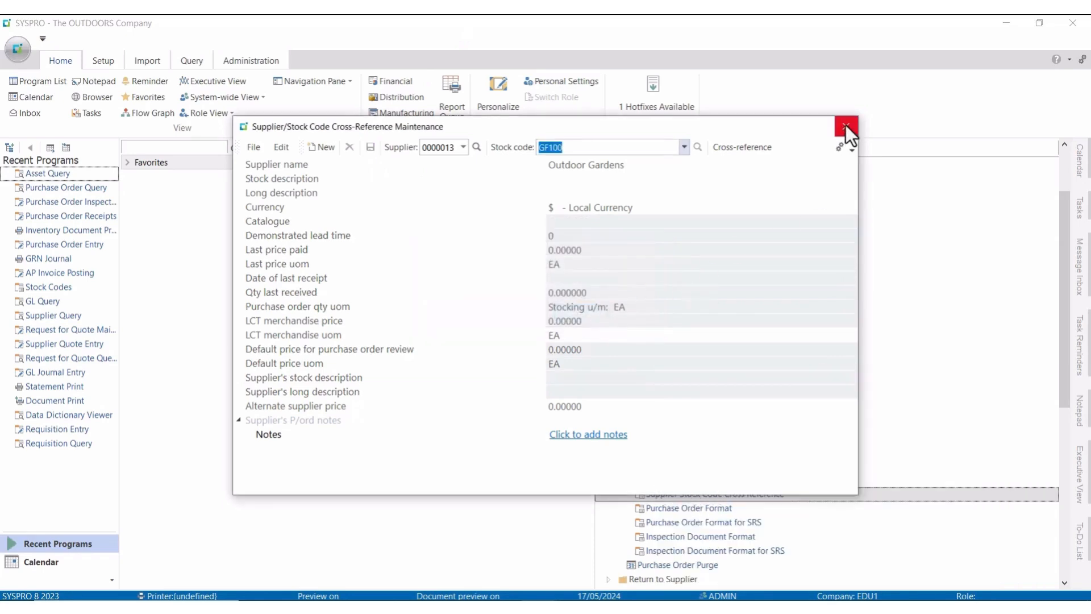
click(846, 127)
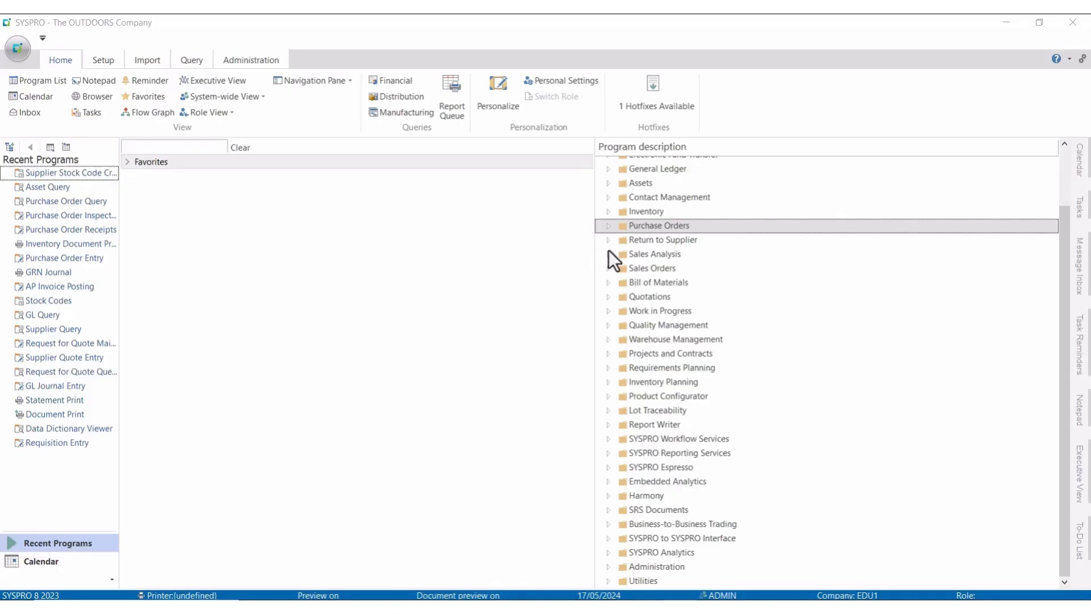
- Open Contract Price Maintenance from the Supplier-Stock Cross Reference setup programs in Purchase Orders
click(608, 227)
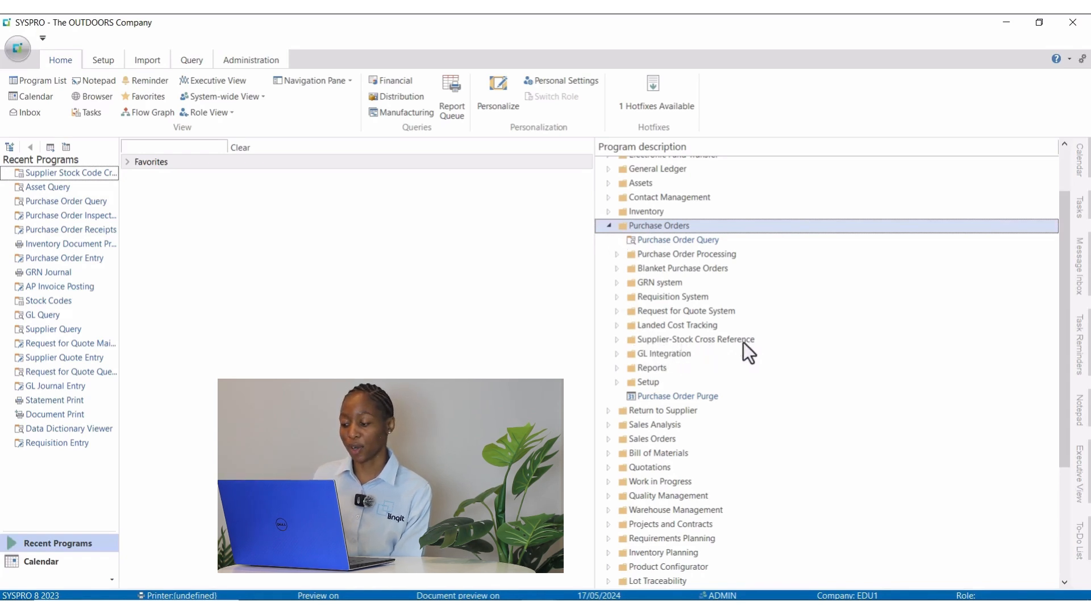
click(617, 340)
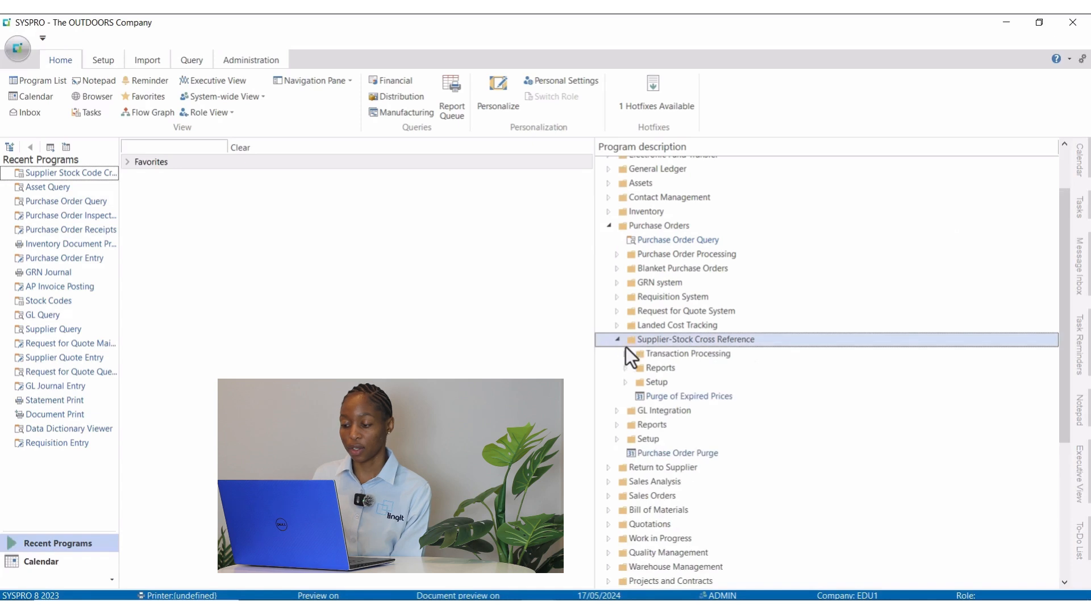
click(626, 381)
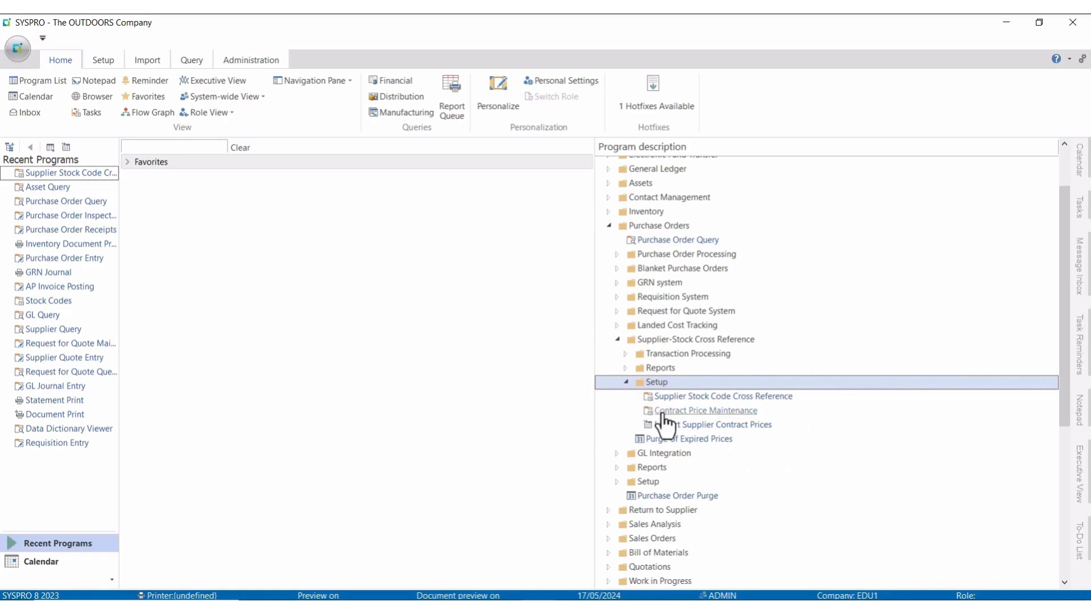
double_click(733, 412)
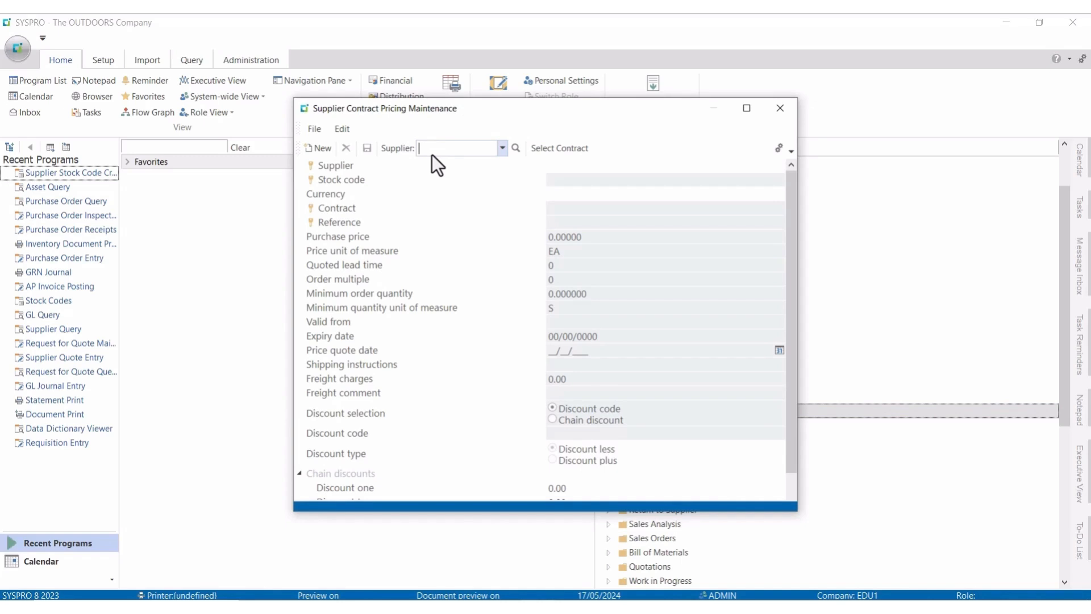
- Start a supplier contract price for supplier 1 and stock code A101
text(1)
key(Tab)
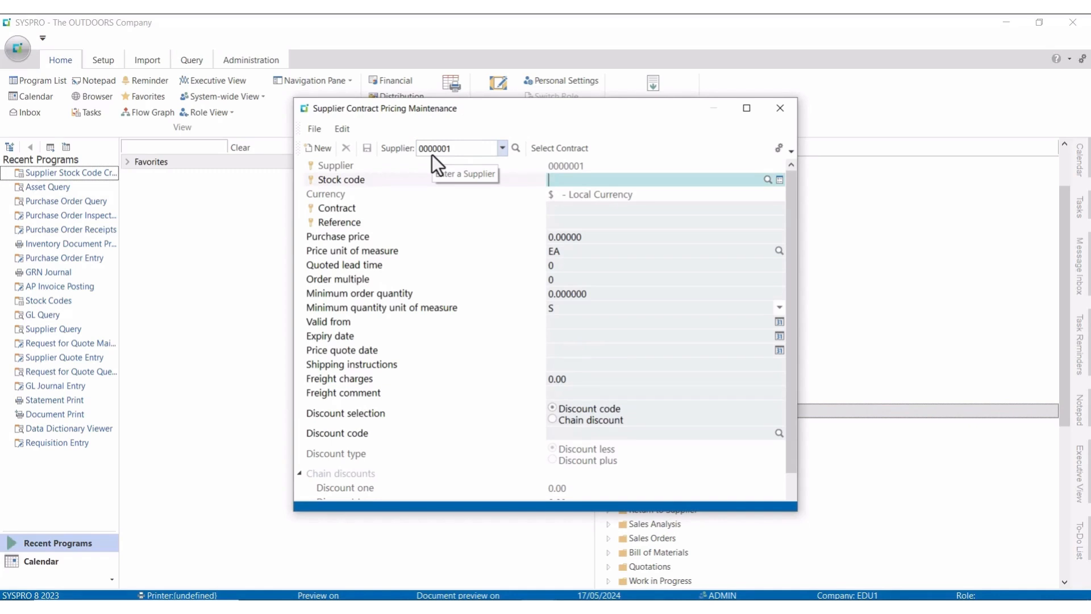
text(A101)
key(Tab)
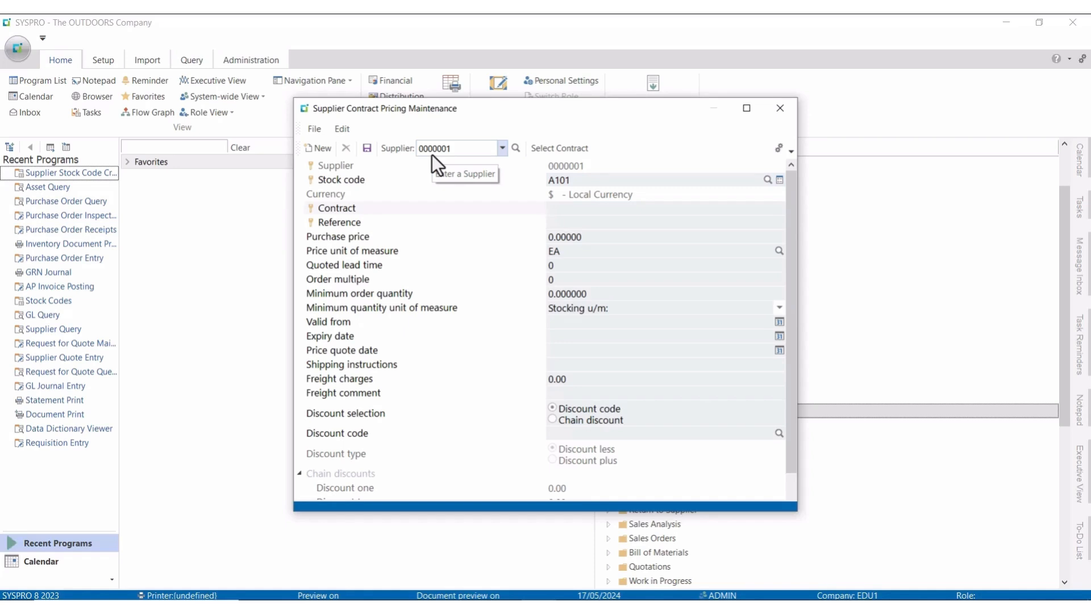
- Enter contract MB15 with a purchase price of 300, leaving the reference blank
text(MB15)
key(Tab)
key(Tab)
double_click(570, 238)
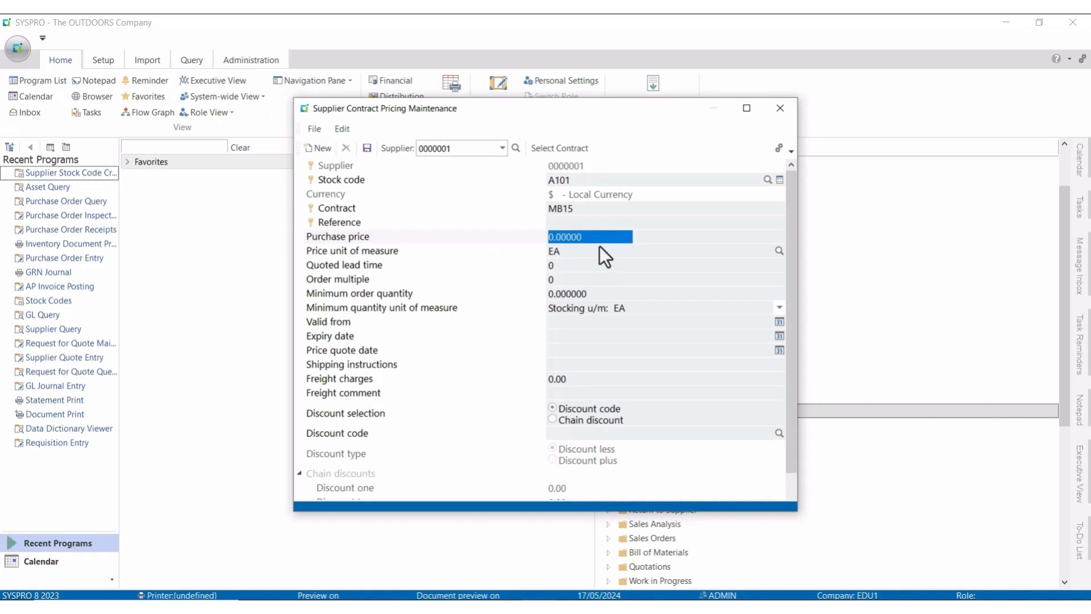
text(300)
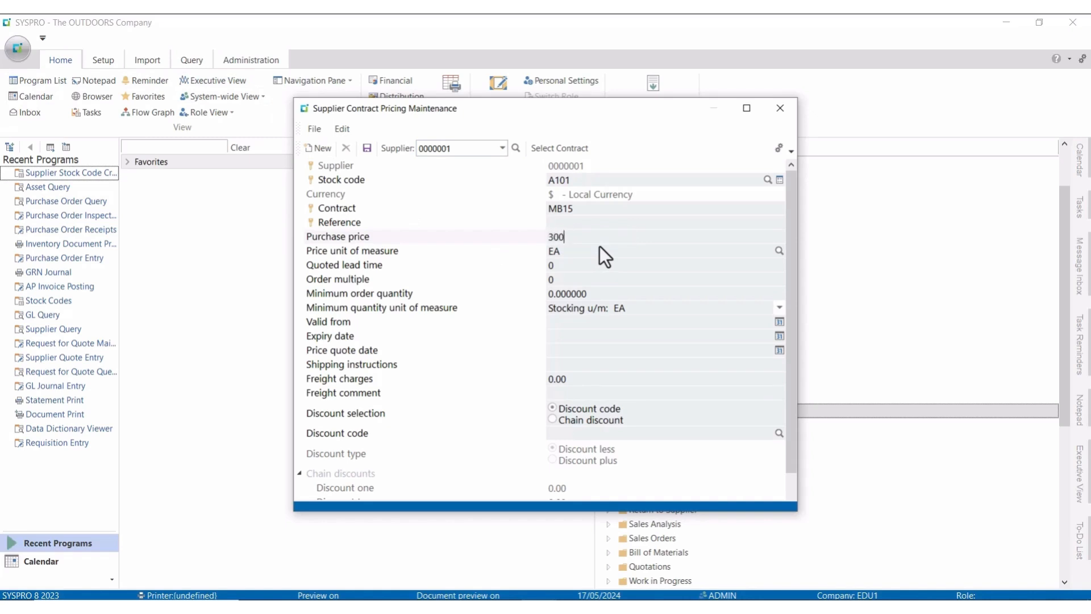
key(Tab)
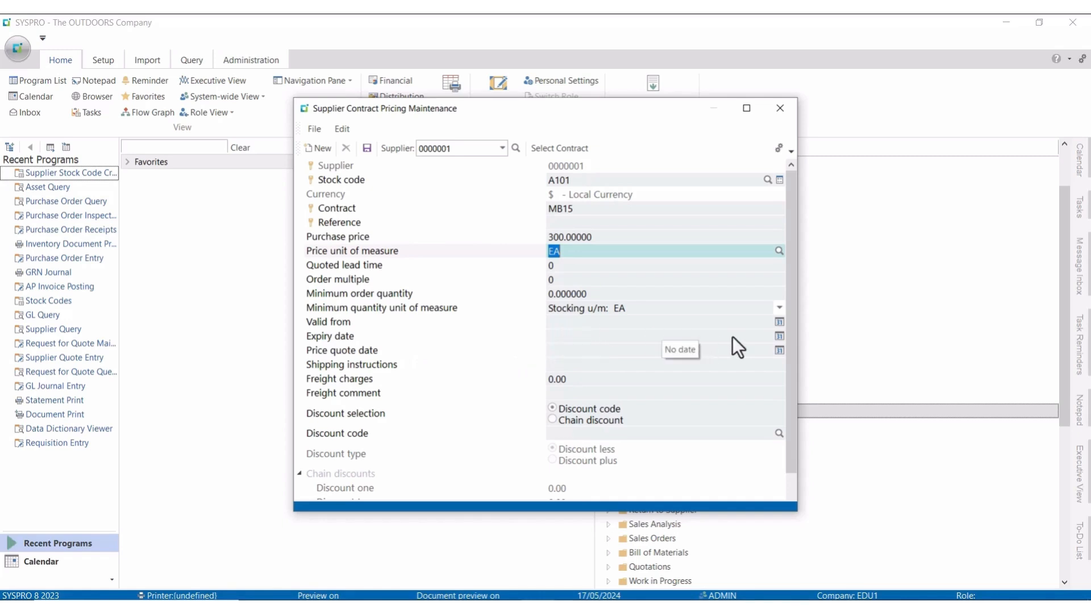
- Make the contract valid from 03/06/2024 with expiry date 30/09/2024, then save it and close the maintenance window
click(780, 322)
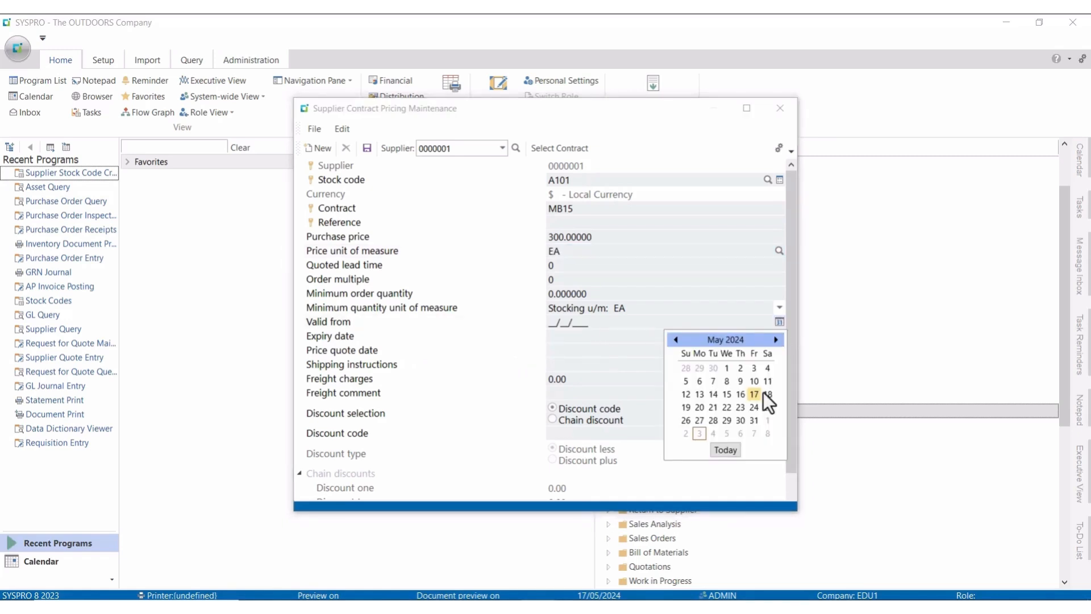
click(699, 434)
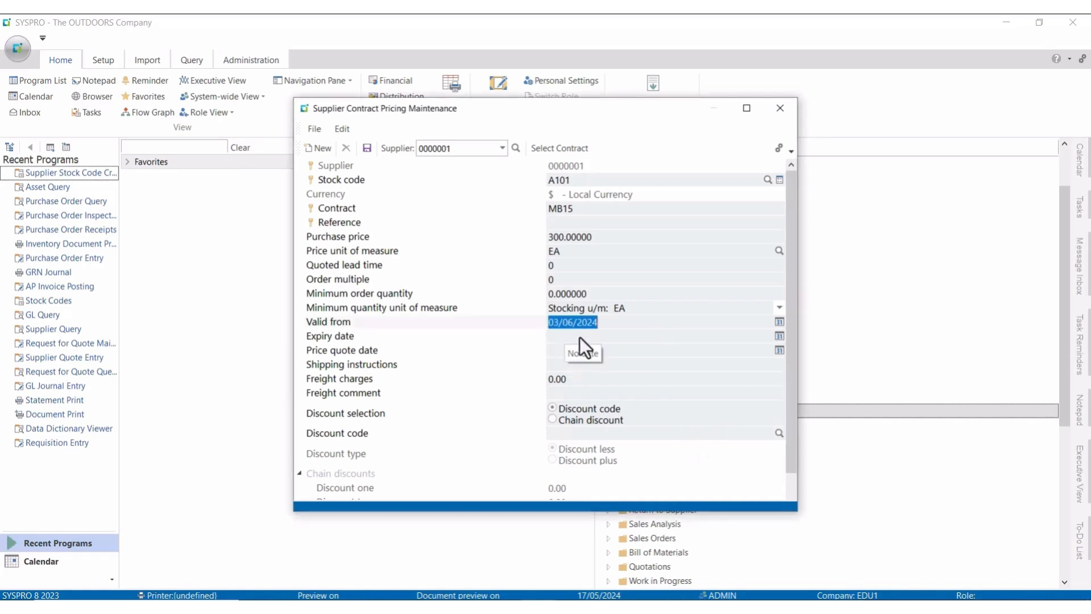
click(782, 336)
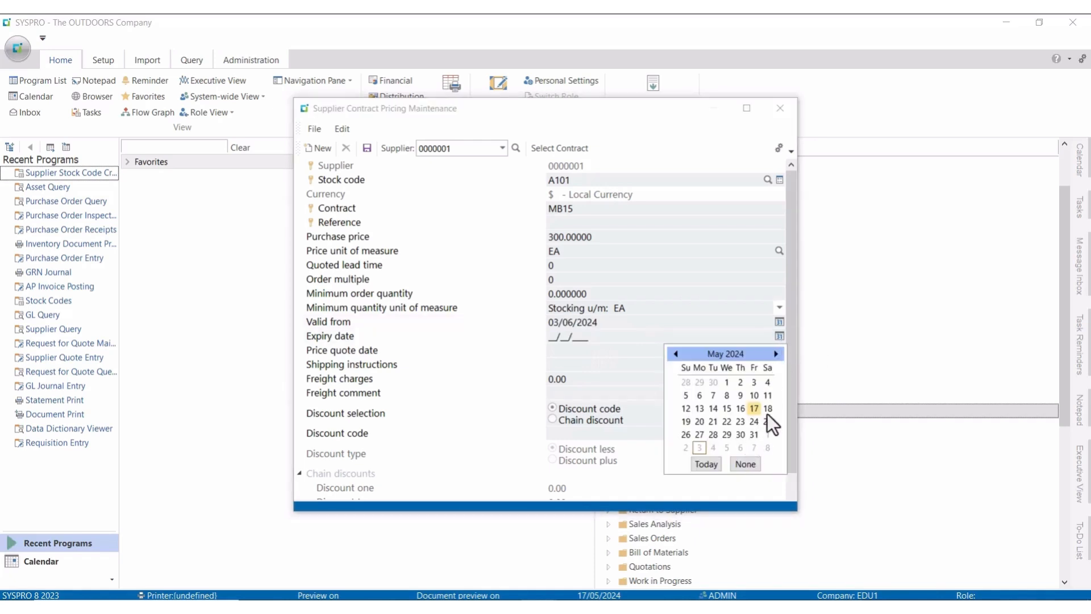
click(777, 354)
click(777, 354)
click(777, 353)
click(777, 354)
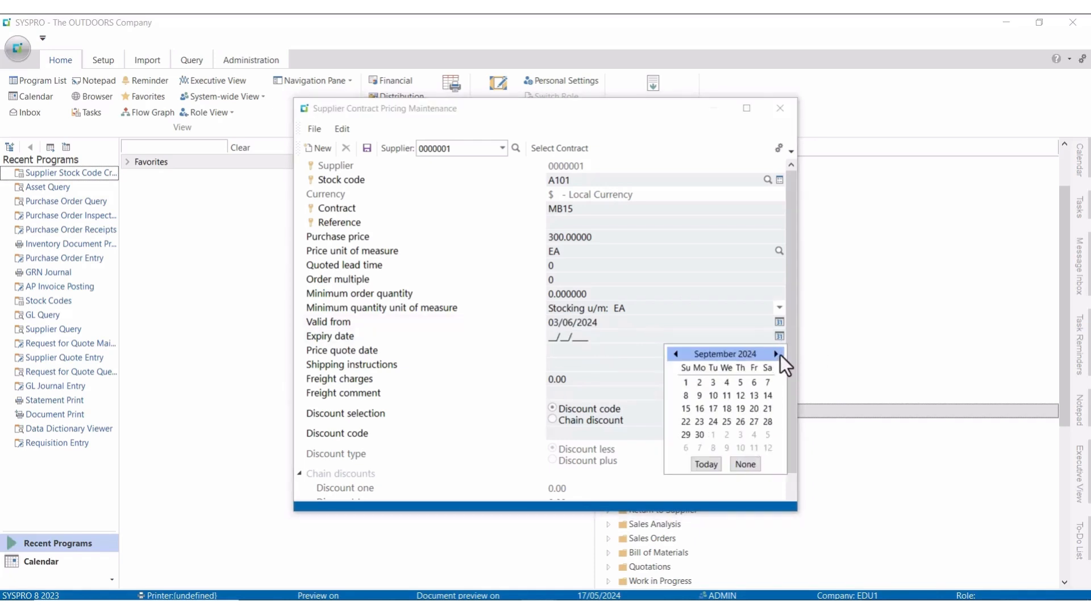
click(698, 436)
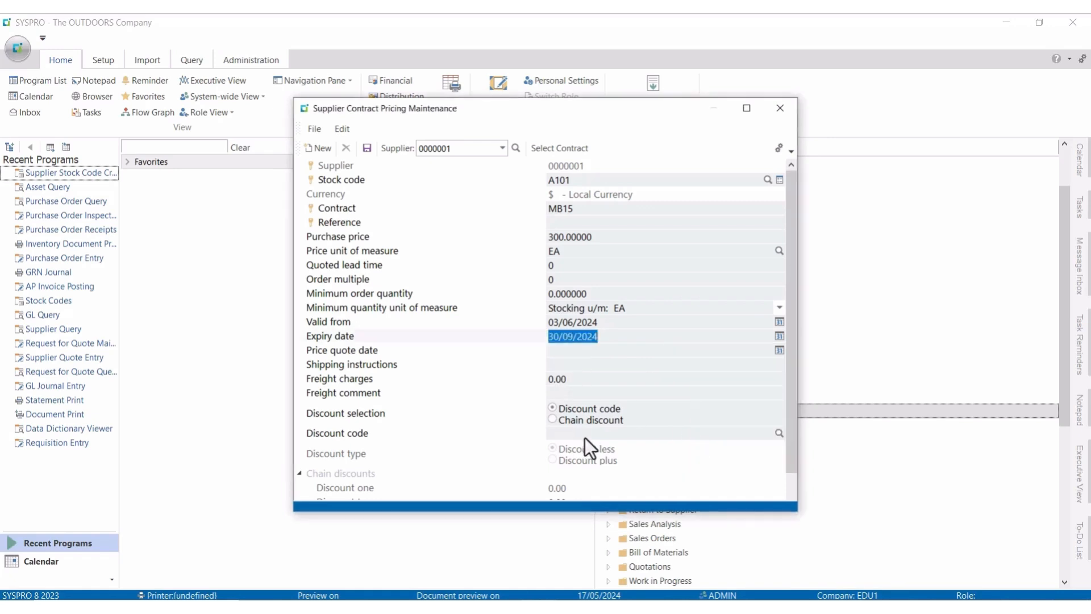
click(367, 148)
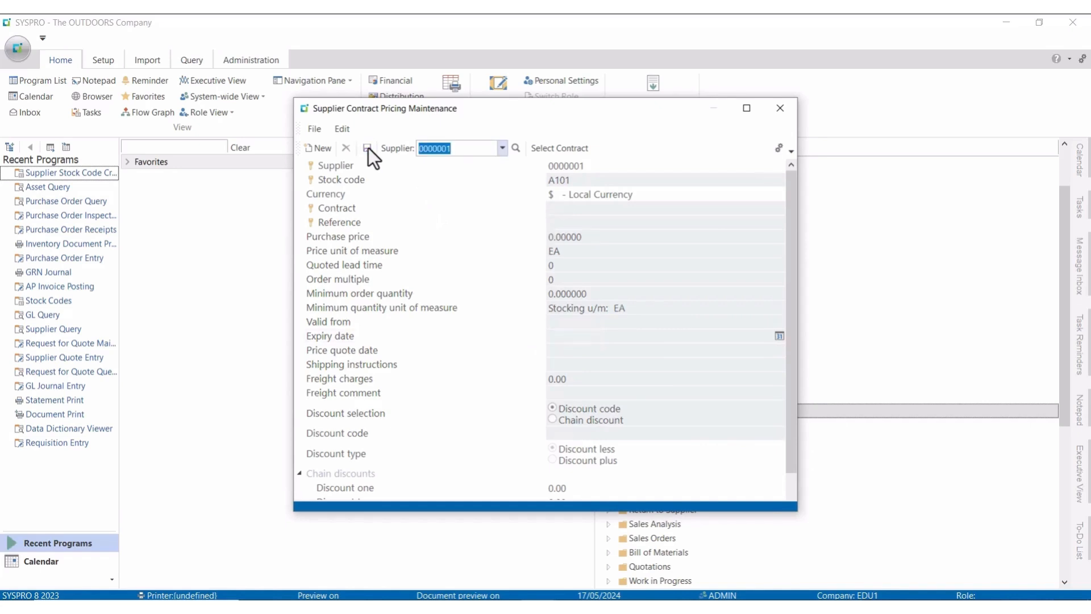
click(781, 109)
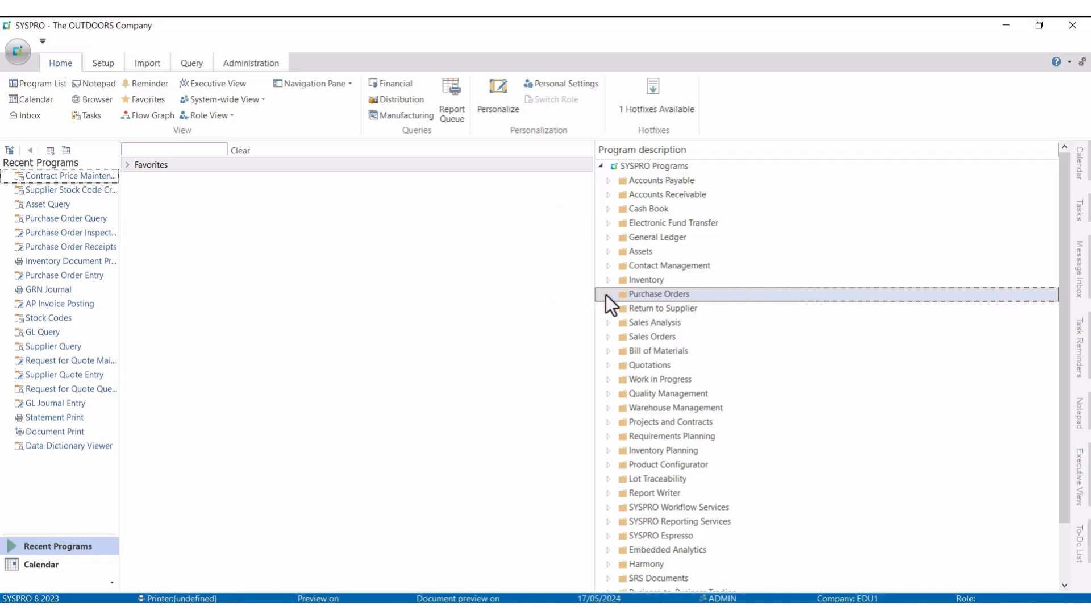
- Open Supplier Contract Prices by Supplier from the Supplier-Stock Cross Reference transaction programs in Purchase Orders and maximize its window
click(606, 295)
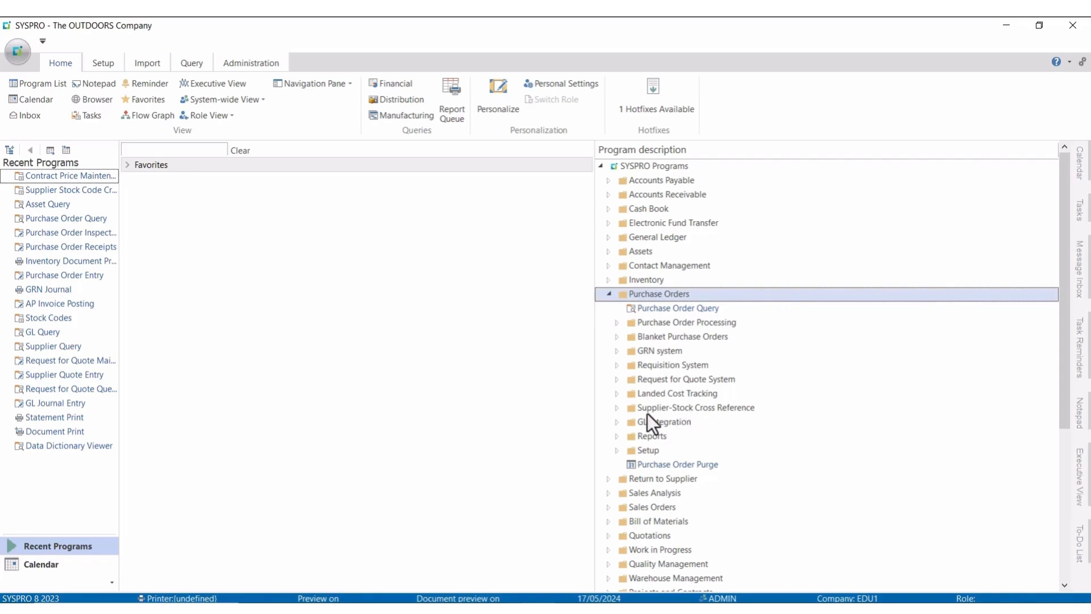
click(618, 408)
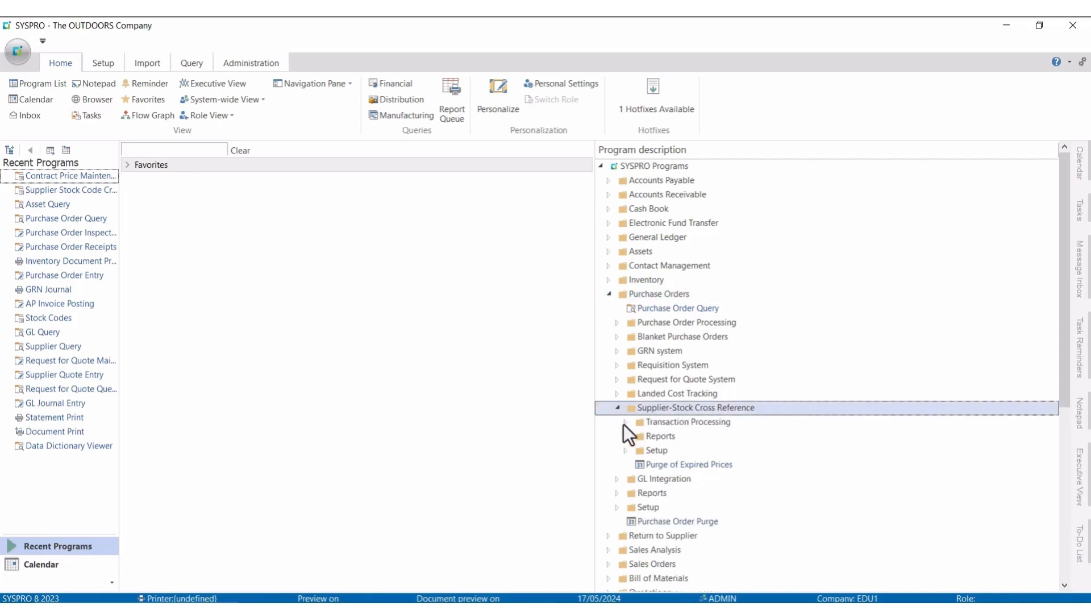
click(626, 422)
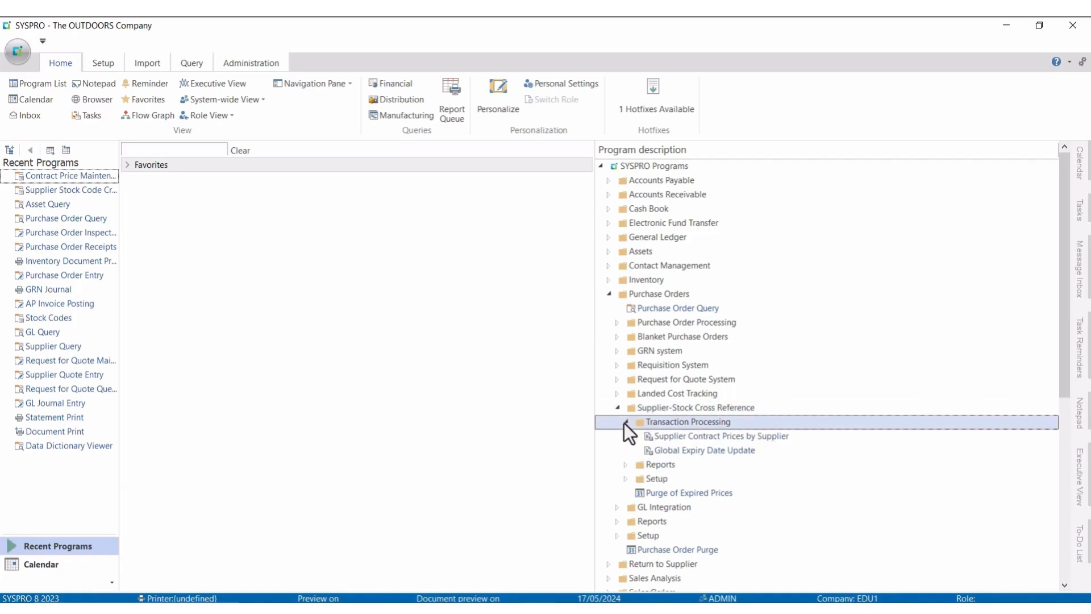
scroll(724, 420, down, 1)
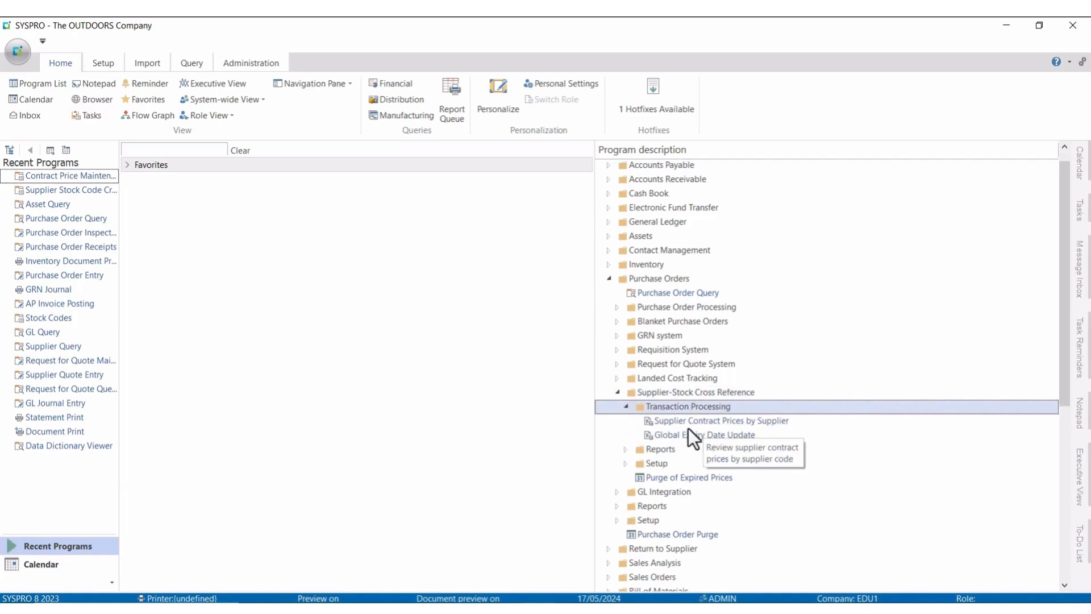
double_click(770, 422)
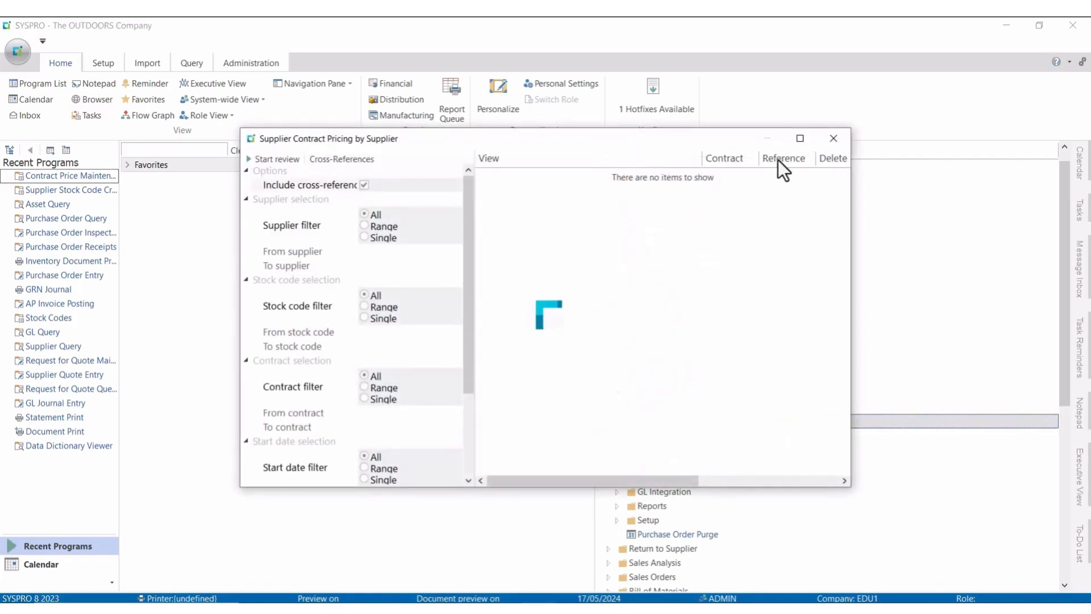
click(798, 139)
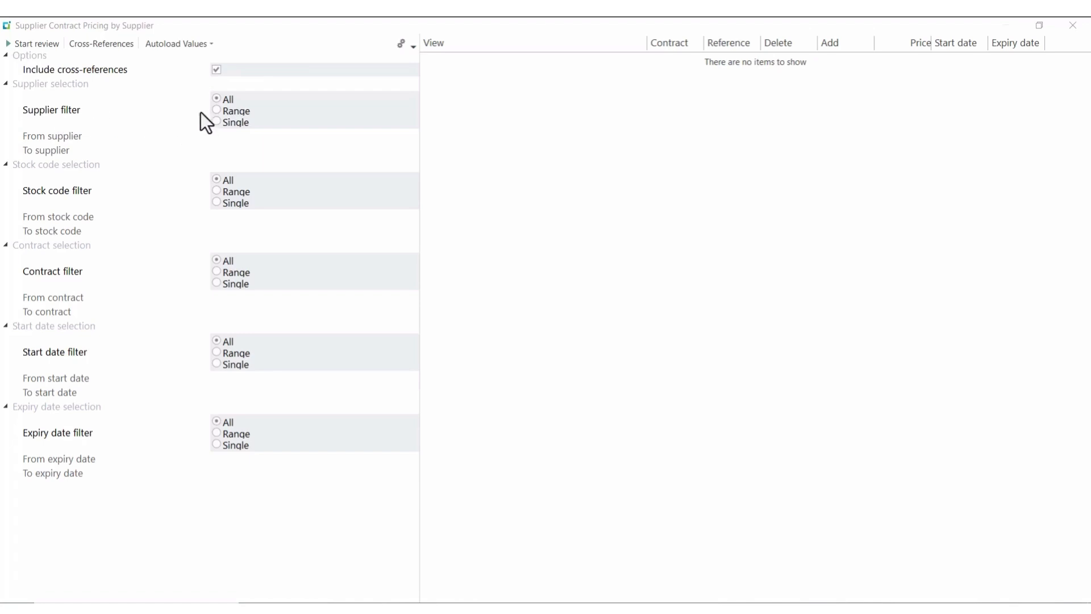
- Review contract prices for single supplier 0000001 and the stock code range A100 to A103
click(216, 122)
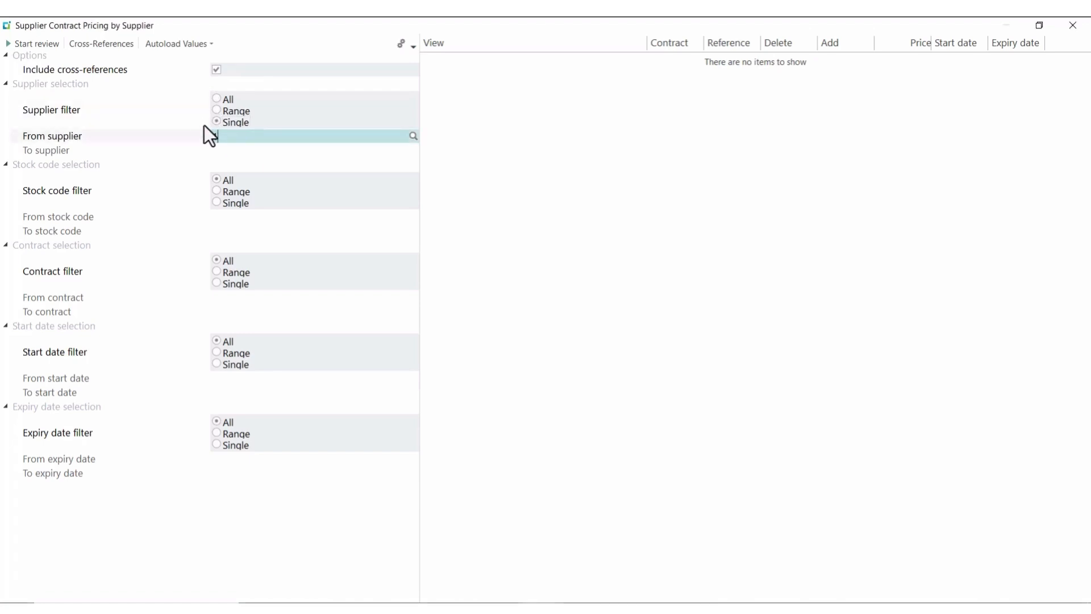
text(0000001)
key(Tab)
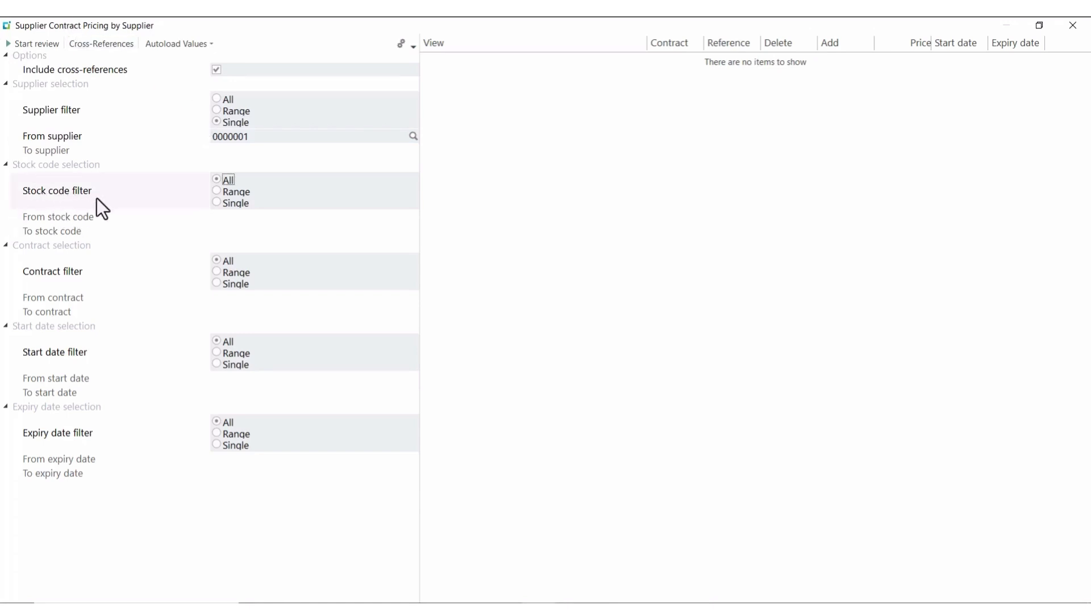
click(216, 192)
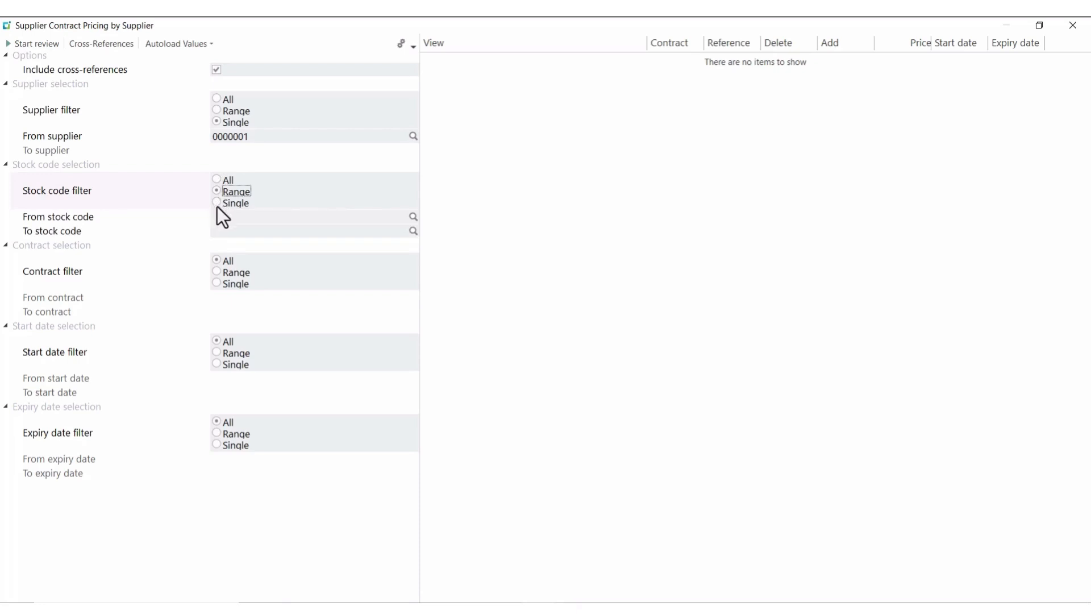
click(223, 216)
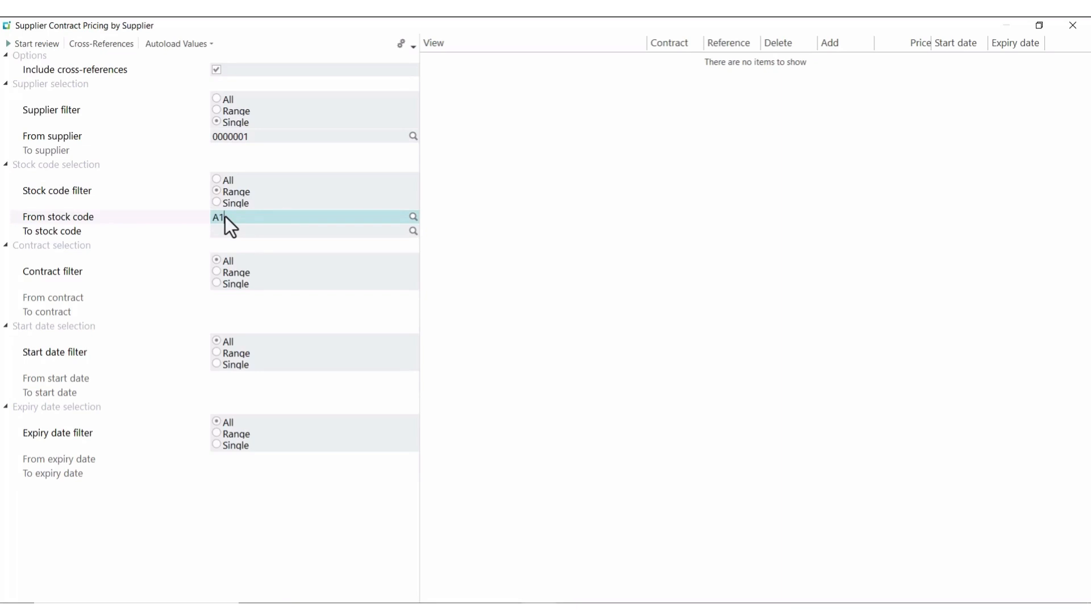
key(Tab)
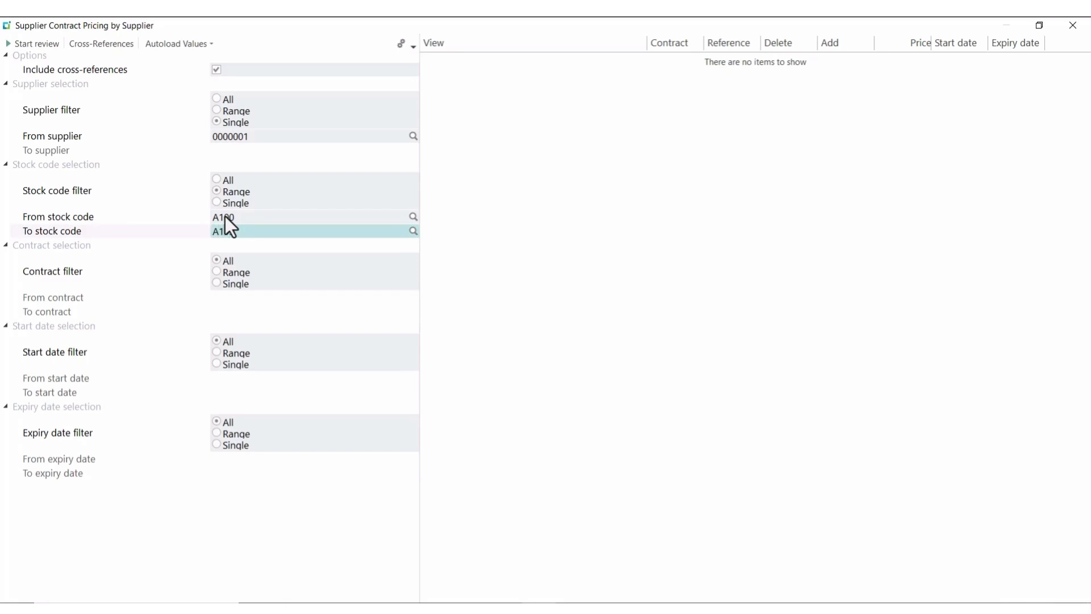
text(A103)
click(23, 45)
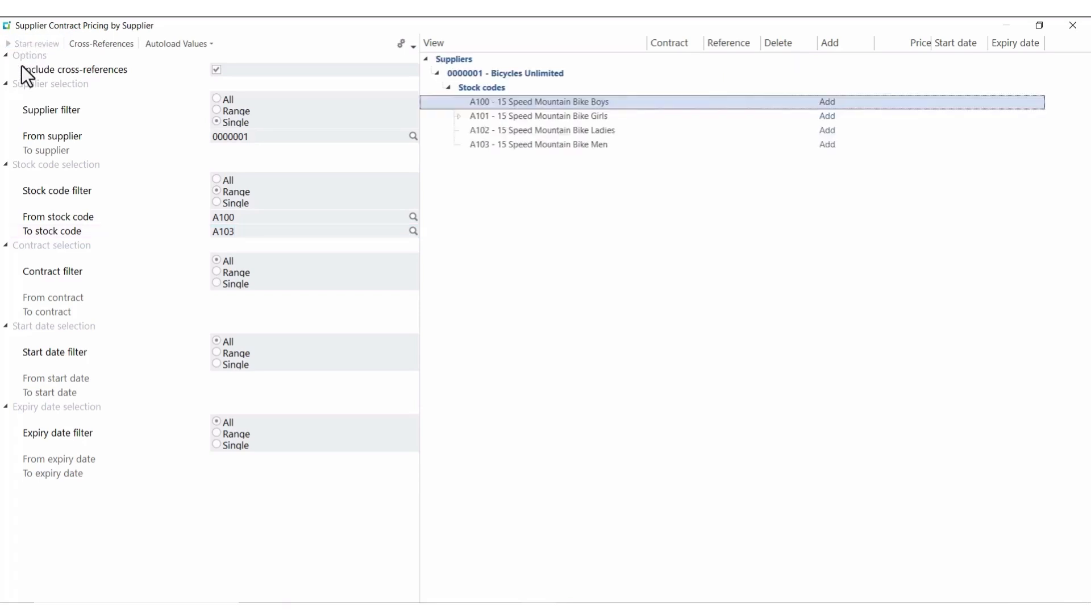
- View the blank contract form for stock code A100, then examine the existing contract listed under A101
key(Down)
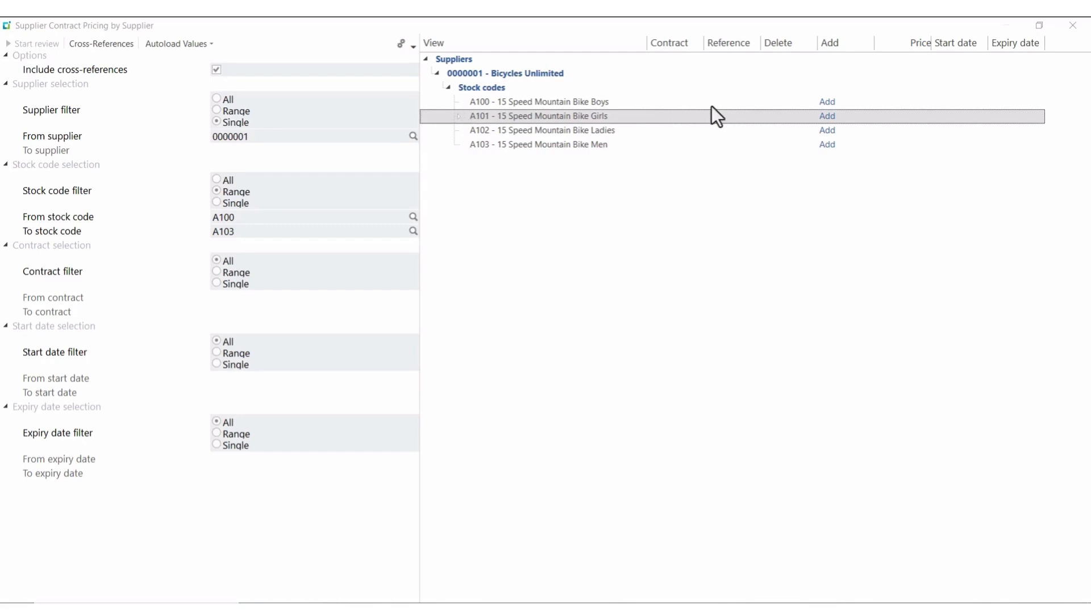
click(828, 101)
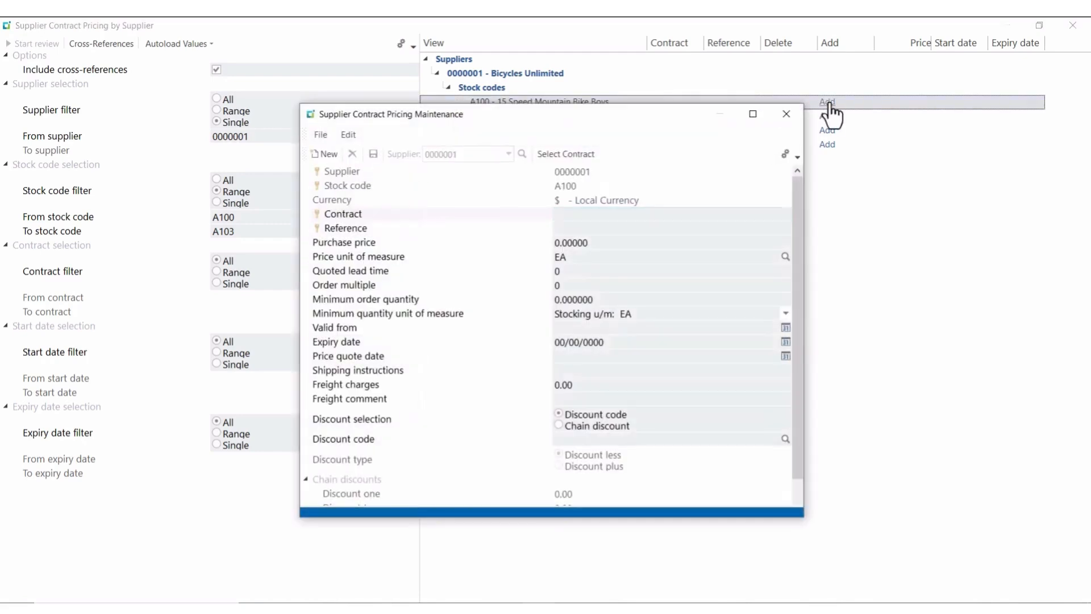
click(785, 117)
click(459, 117)
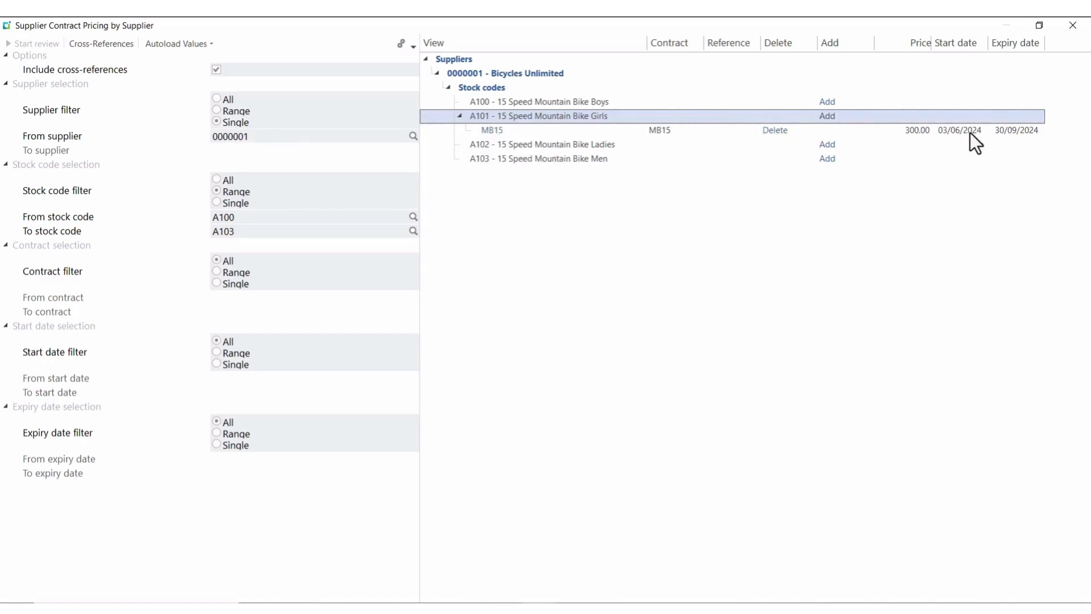
click(461, 115)
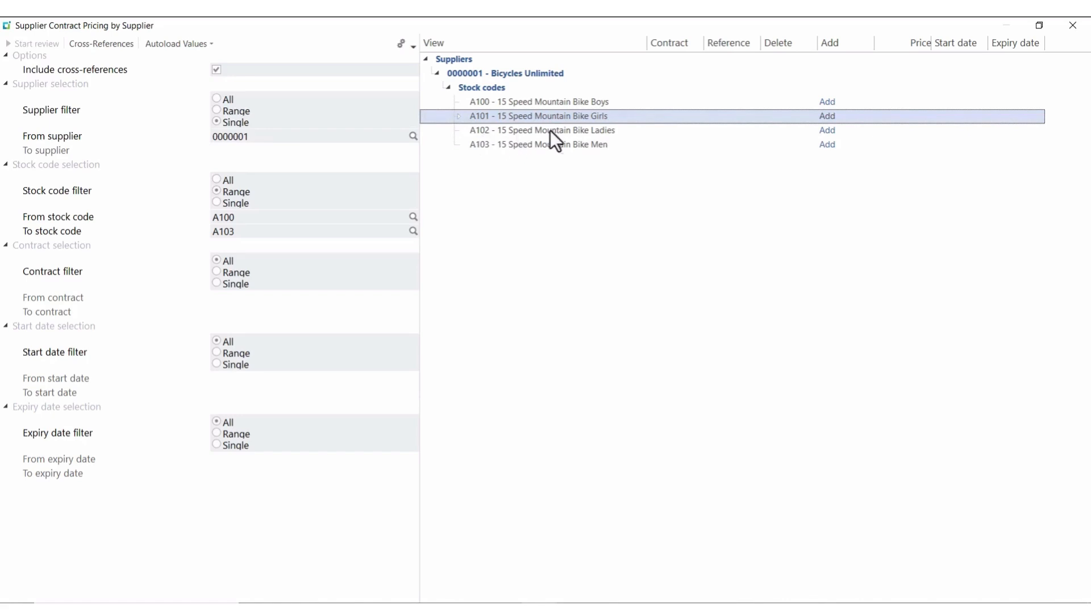
- Add contract MB16 for stock code A102 with a purchase price of 300, leaving the reference blank
click(827, 131)
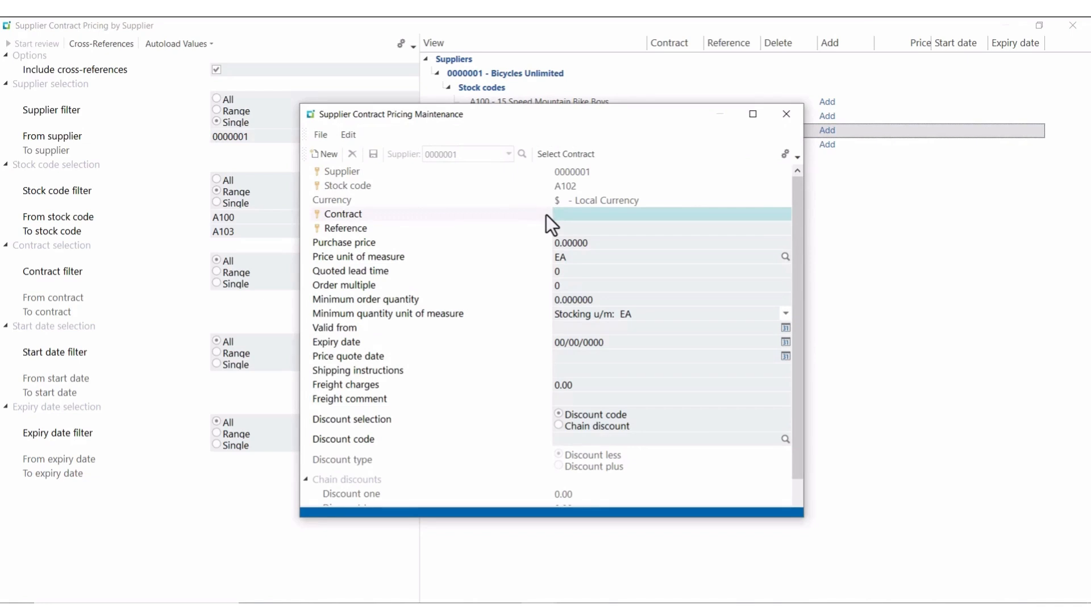
text(MB16)
key(Tab)
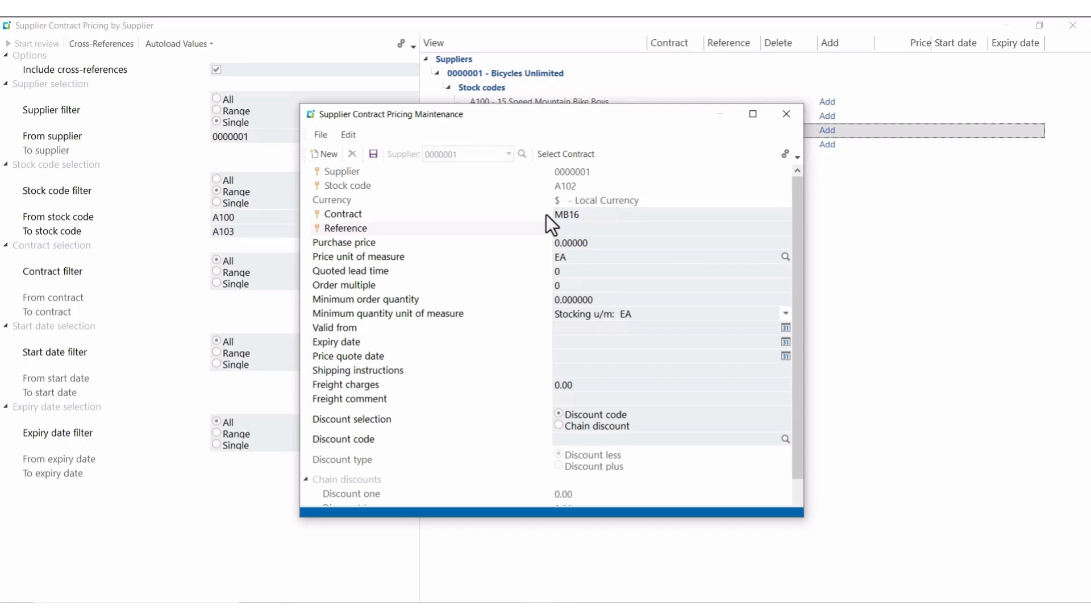
key(Tab)
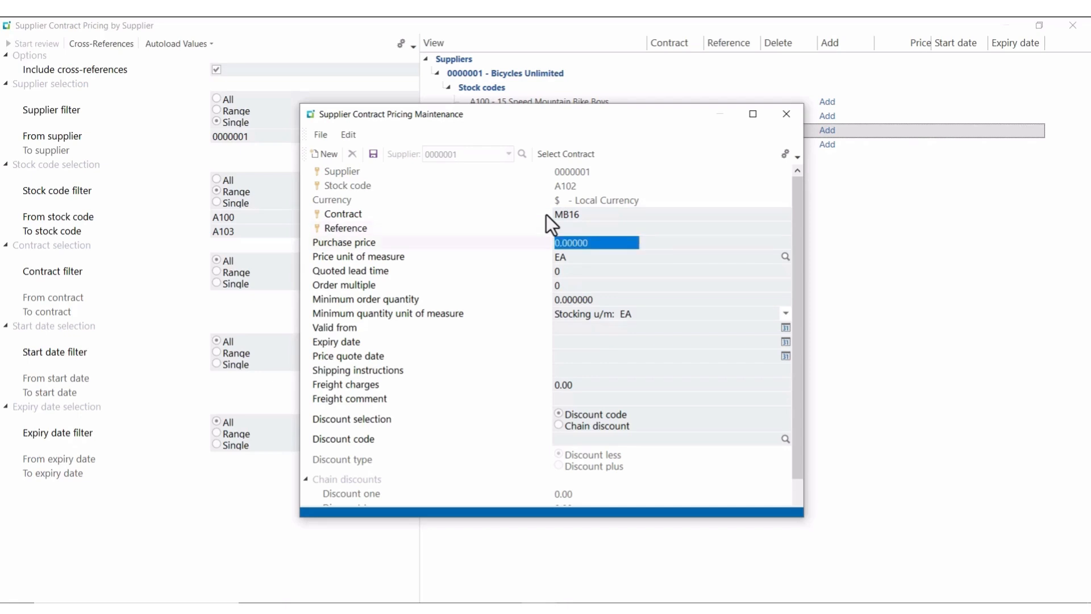
text(3)
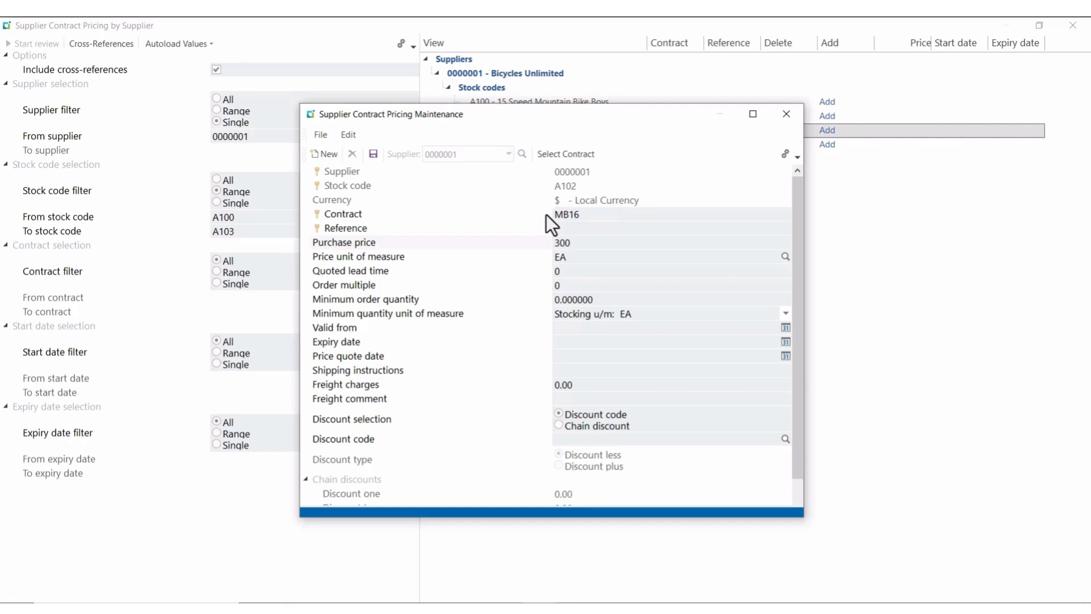
key(Tab)
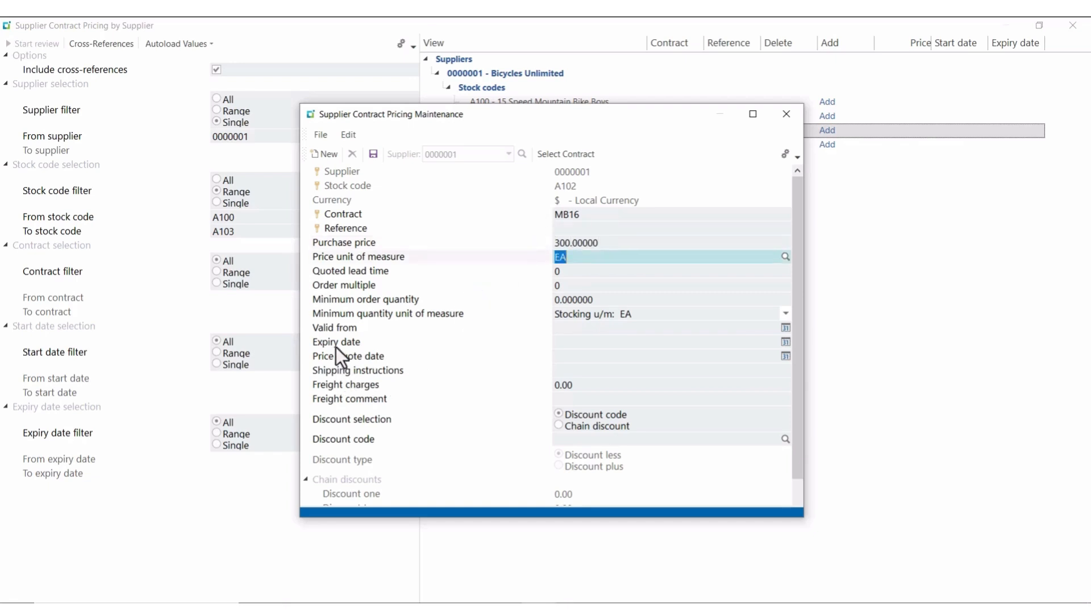
- Set the contract's valid from date to 03/06/2024 and its expiry date to 30/09/2024
click(560, 329)
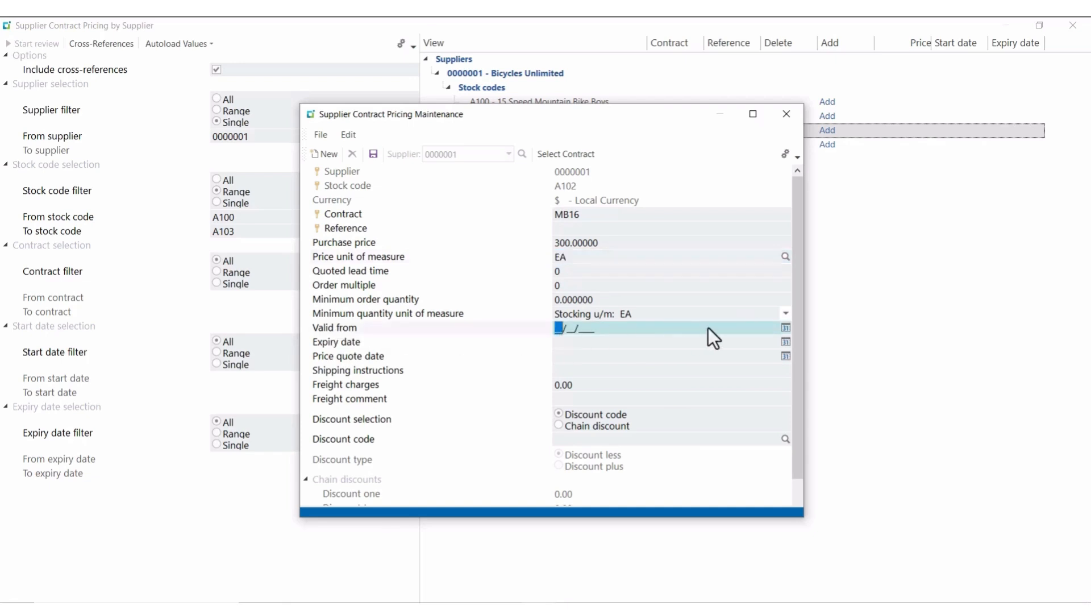
click(786, 328)
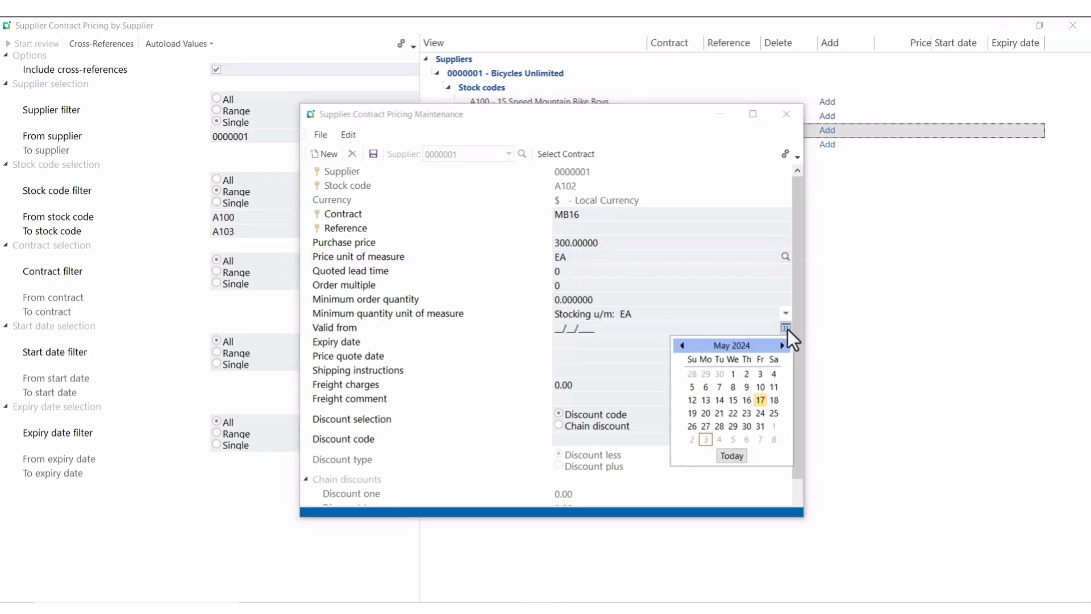
click(709, 442)
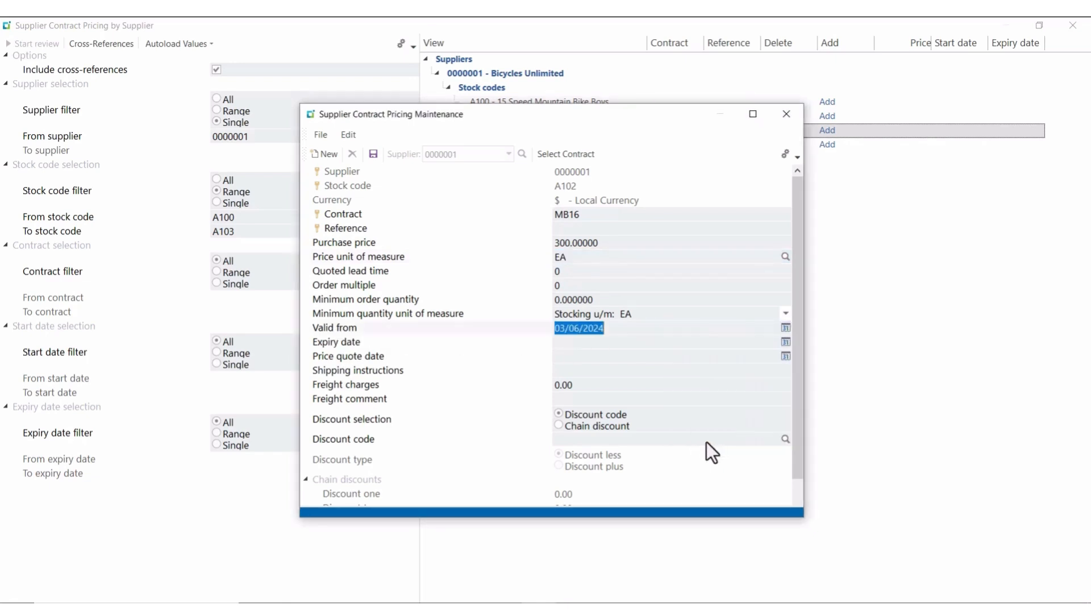
click(786, 342)
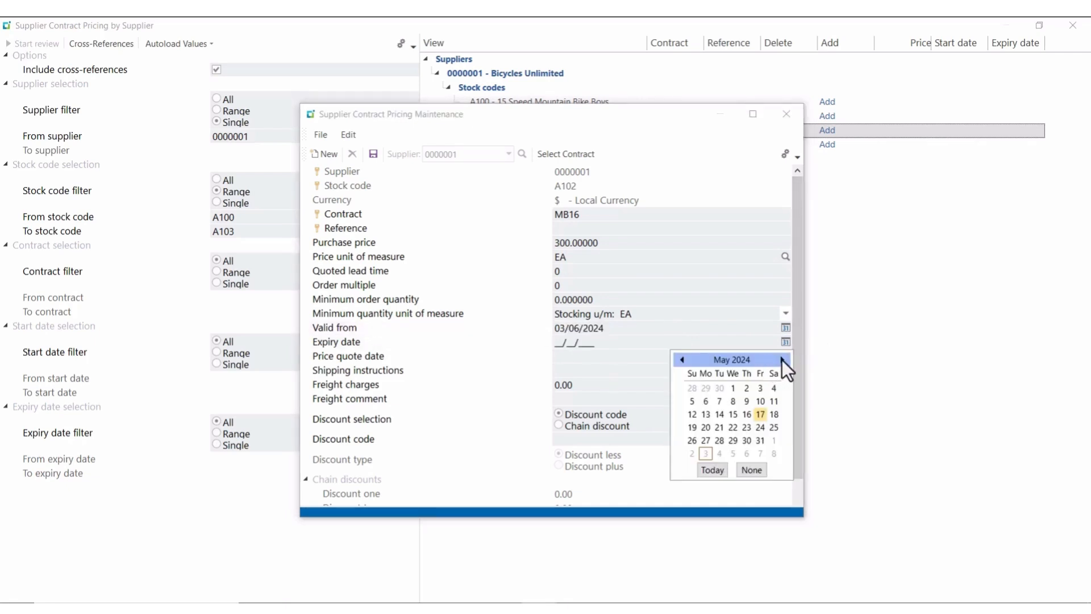
click(782, 360)
click(782, 360)
click(782, 359)
click(782, 360)
click(782, 360)
click(782, 360)
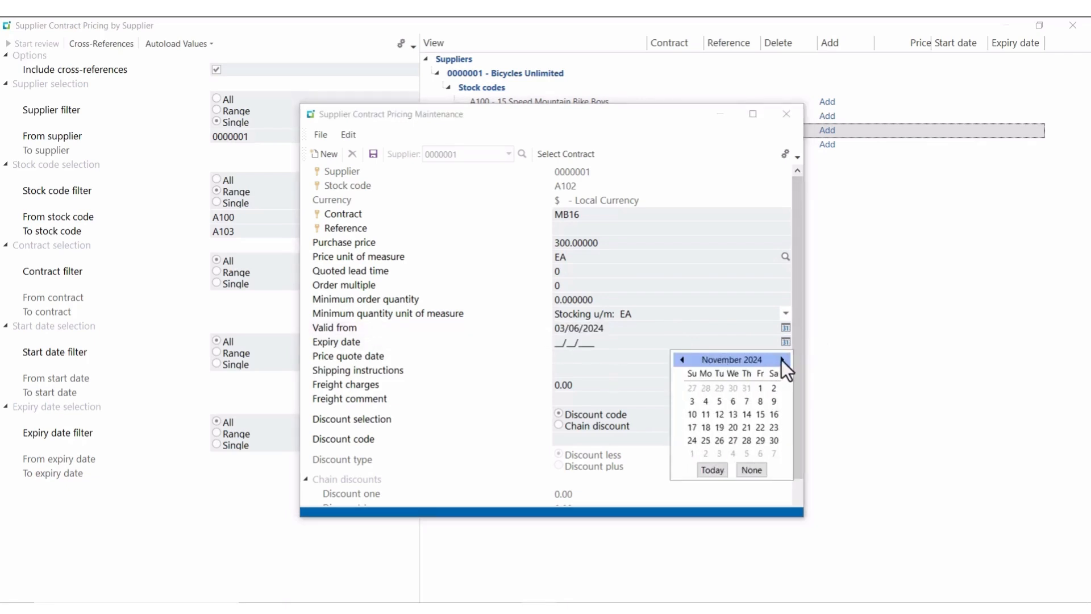
click(684, 360)
click(683, 360)
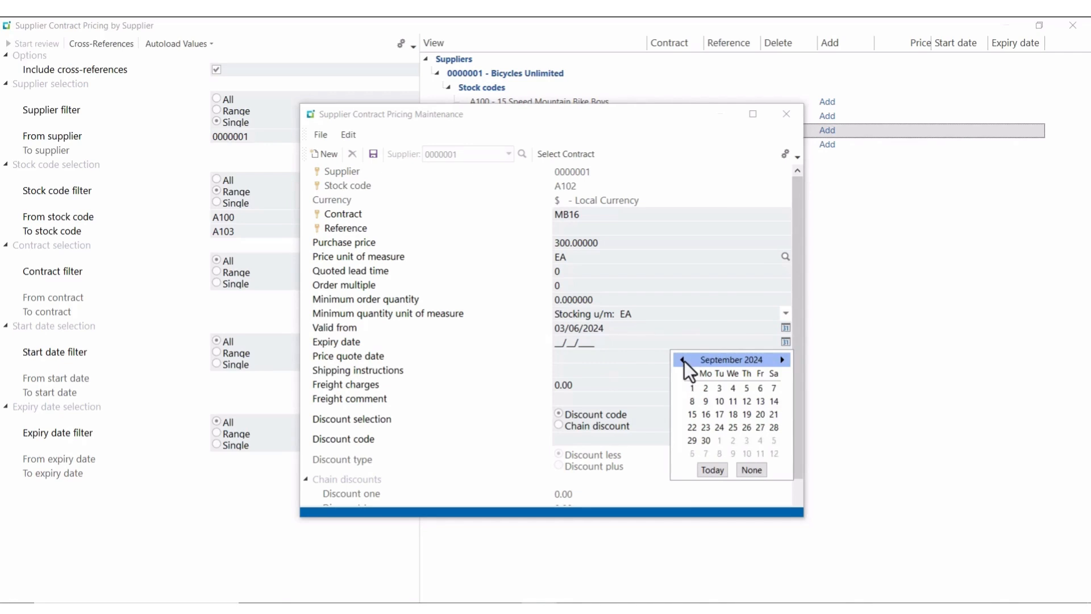
click(706, 441)
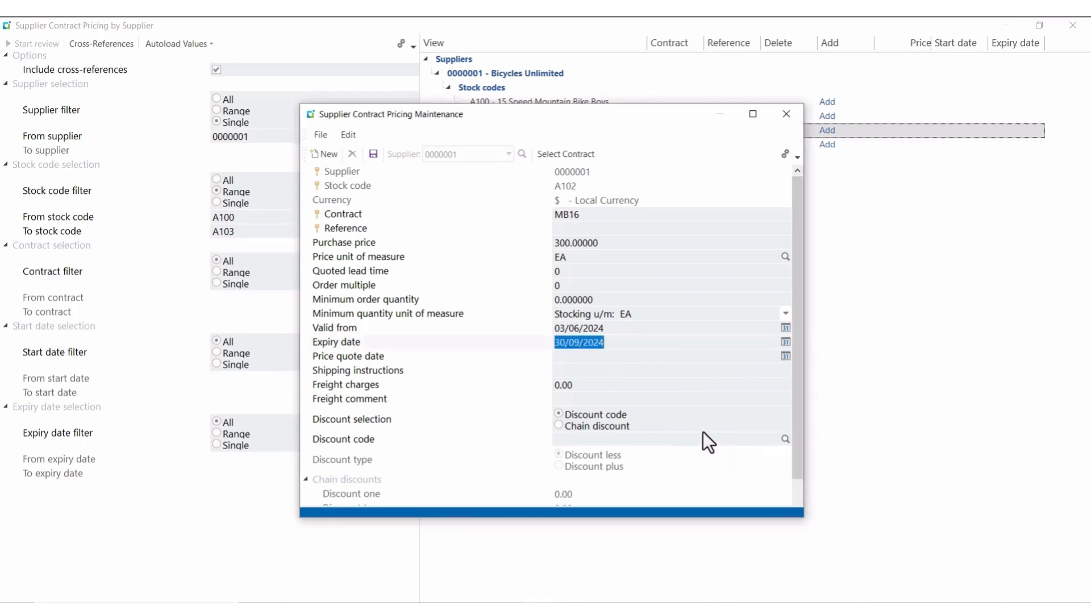
- Save contract MB16, then close the maintenance form and the supplier contract pricing review
click(373, 154)
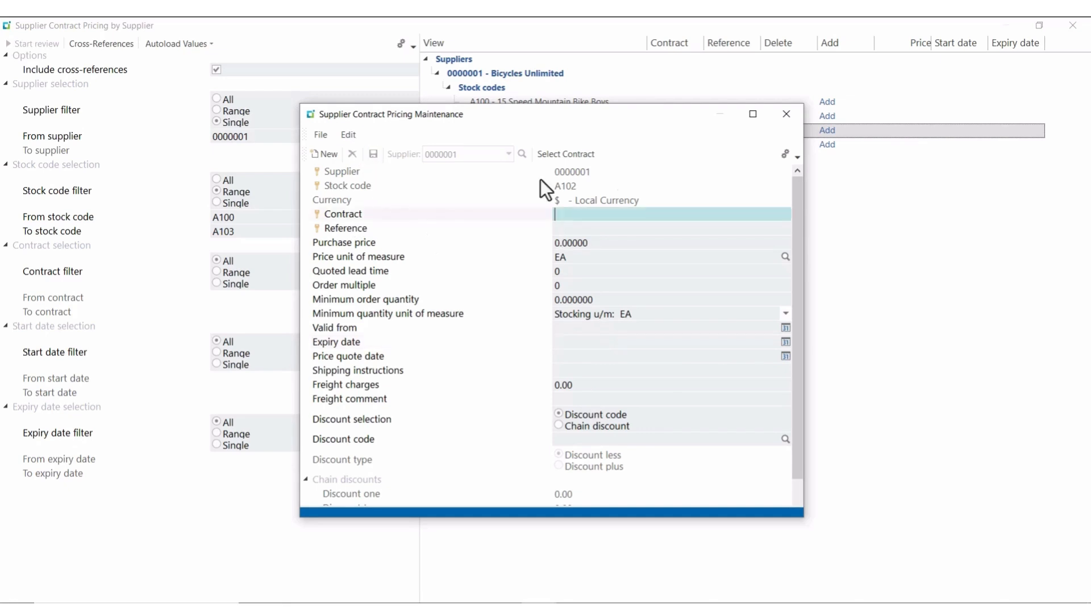
click(777, 113)
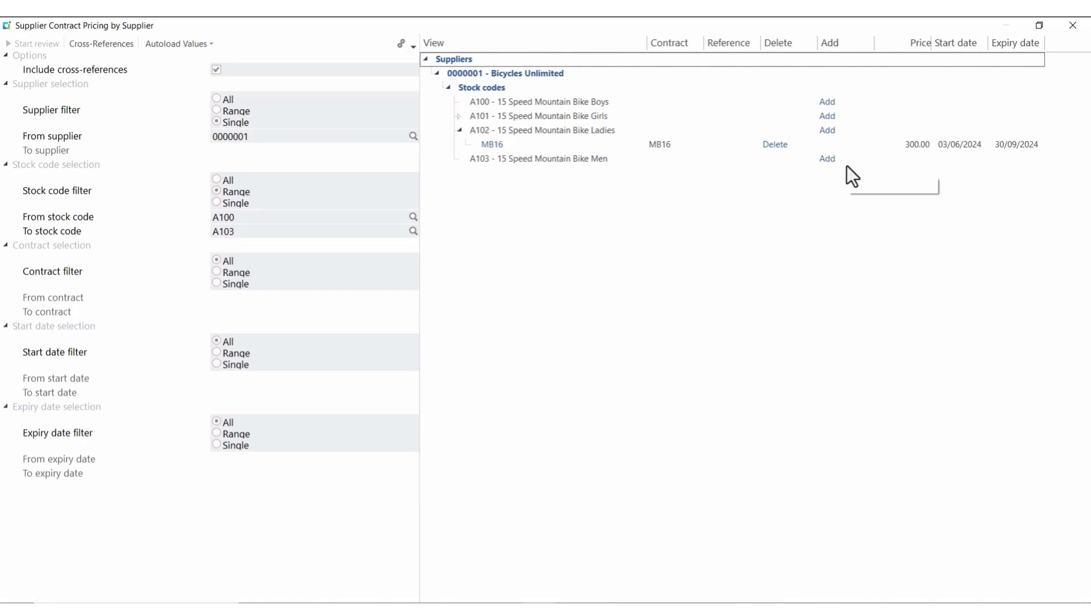
click(1072, 32)
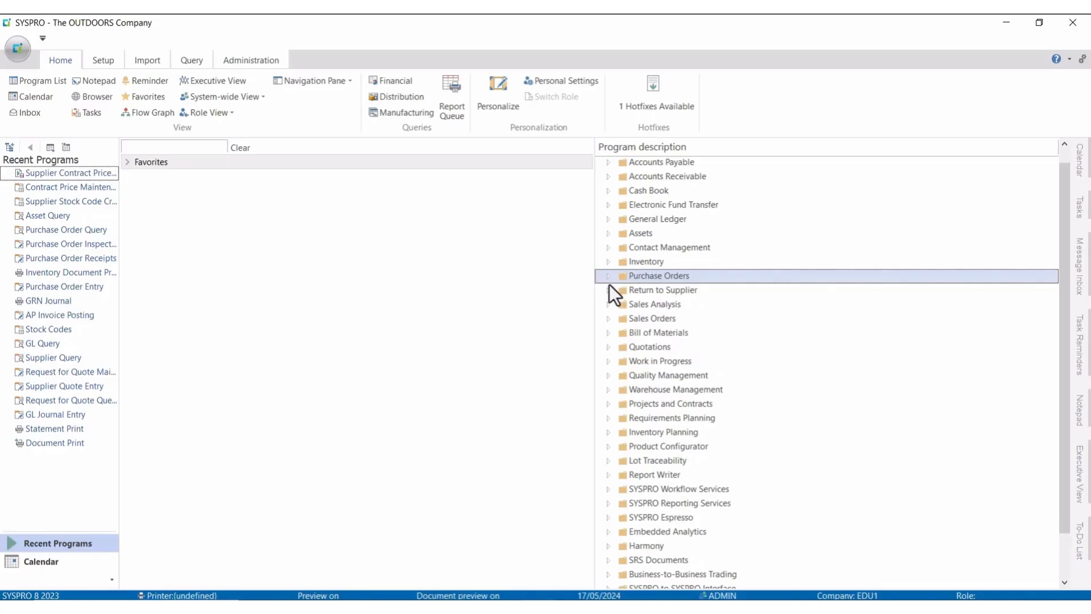
- Reopen Supplier Contract Prices by Supplier from the Supplier-Stock Cross Reference transaction programs in Purchase Orders
click(609, 279)
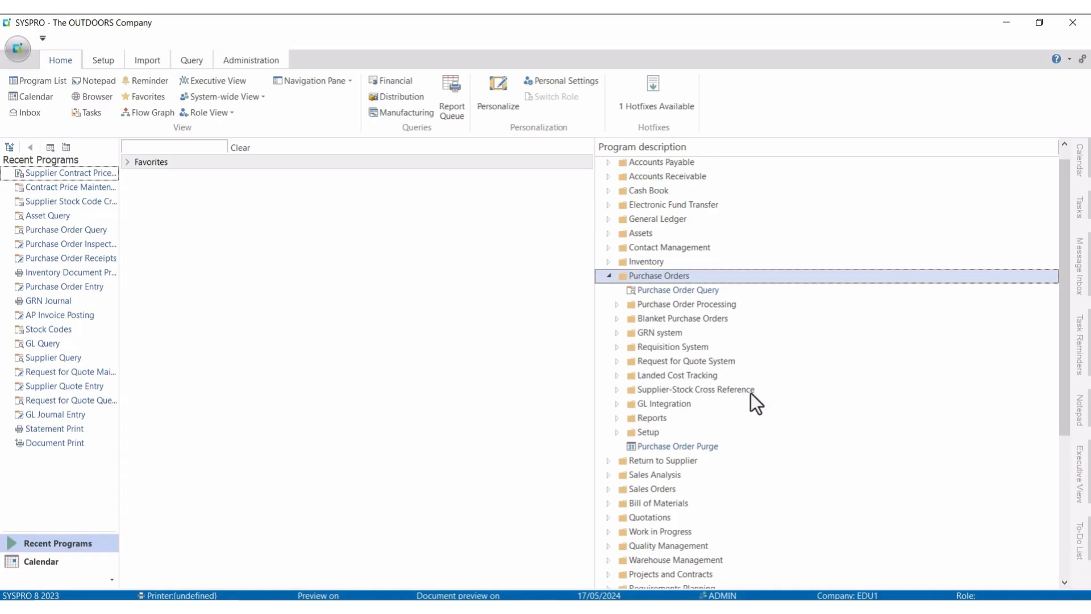
click(616, 390)
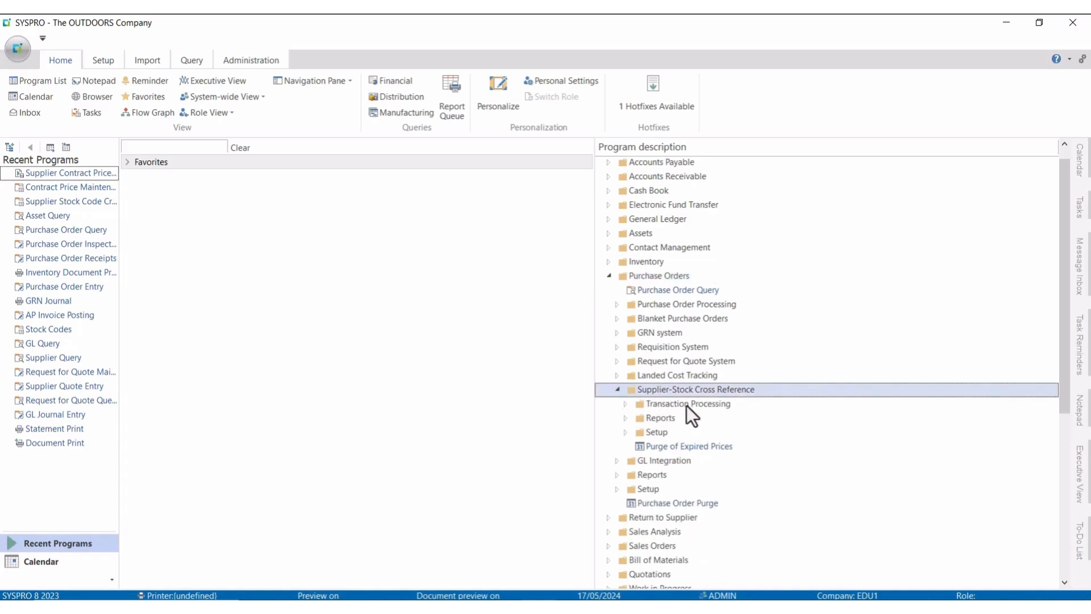
click(627, 404)
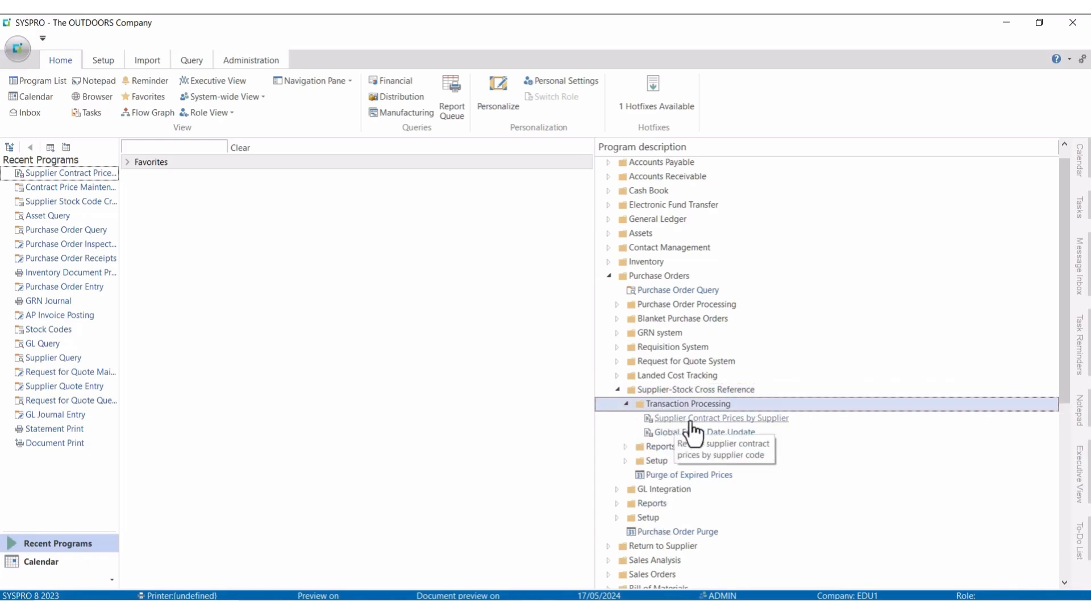
double_click(761, 421)
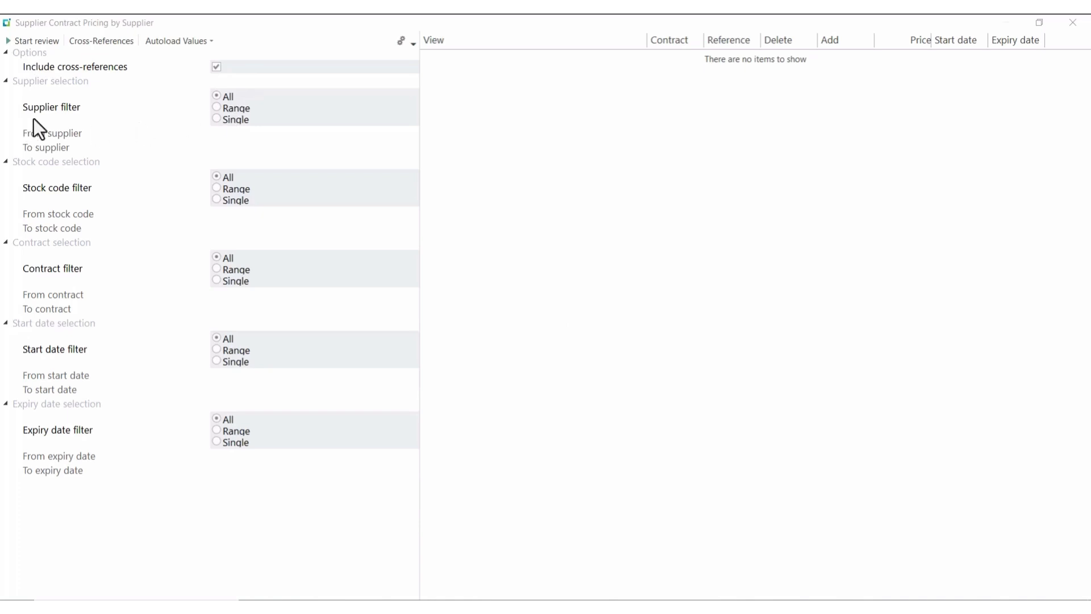
- Run the contract pricing review for single supplier 0000001 and single stock code A102
click(216, 120)
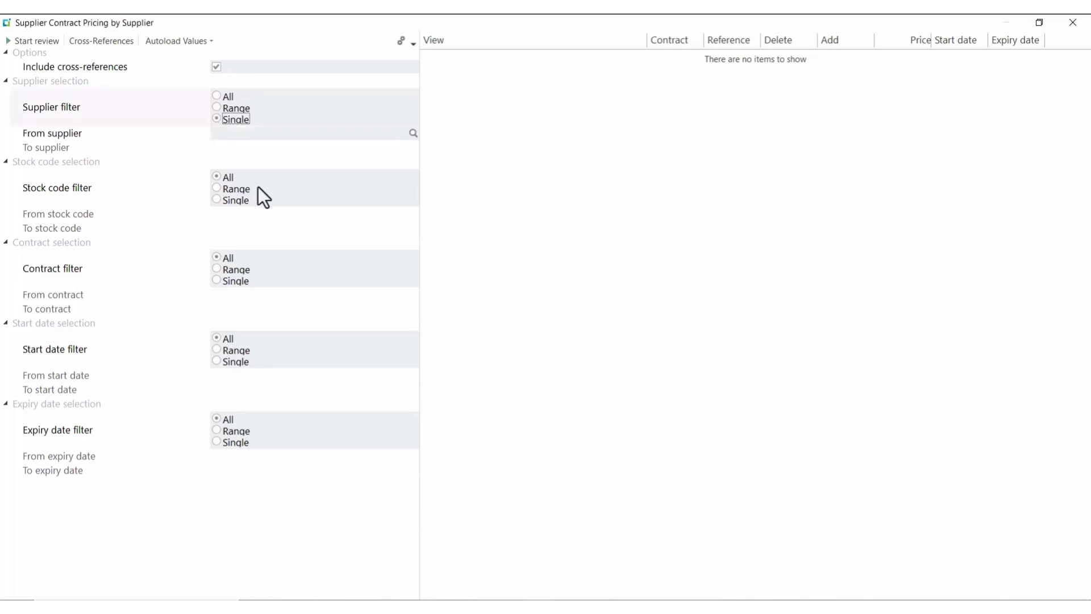
click(244, 134)
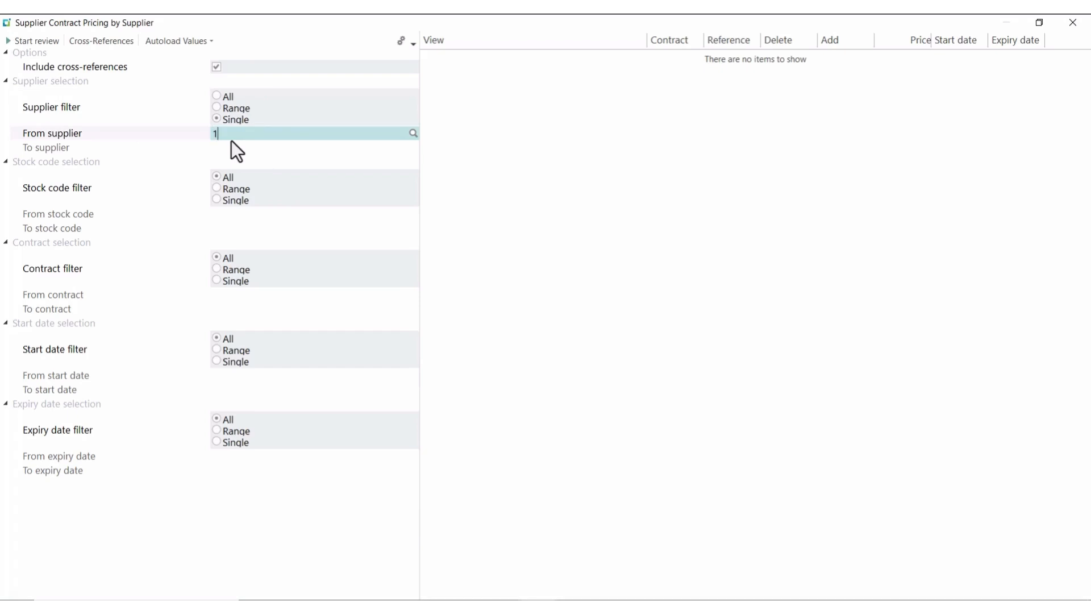
key(Tab)
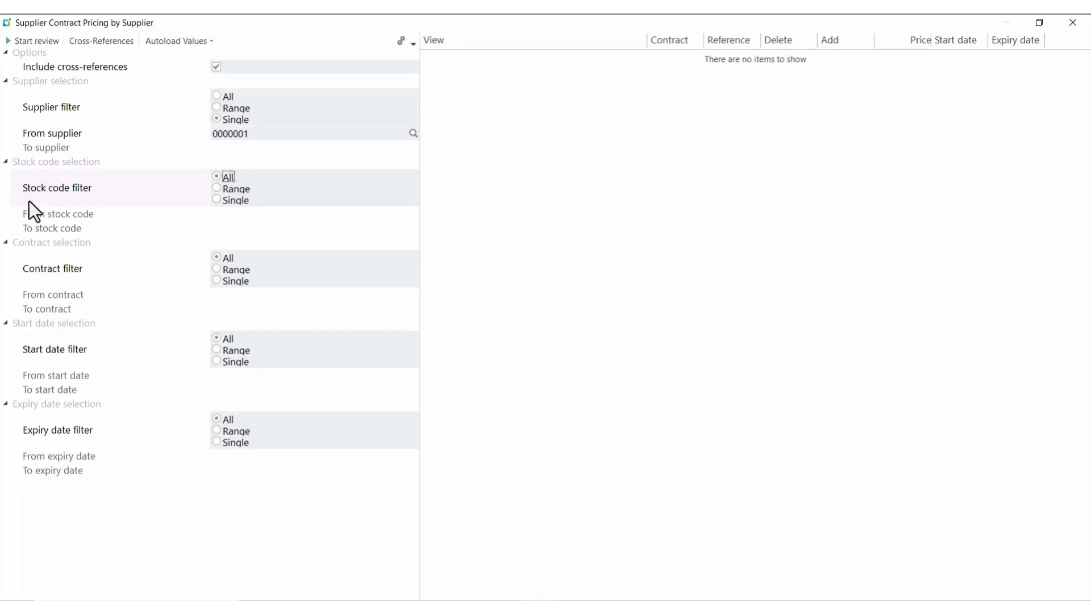
click(217, 200)
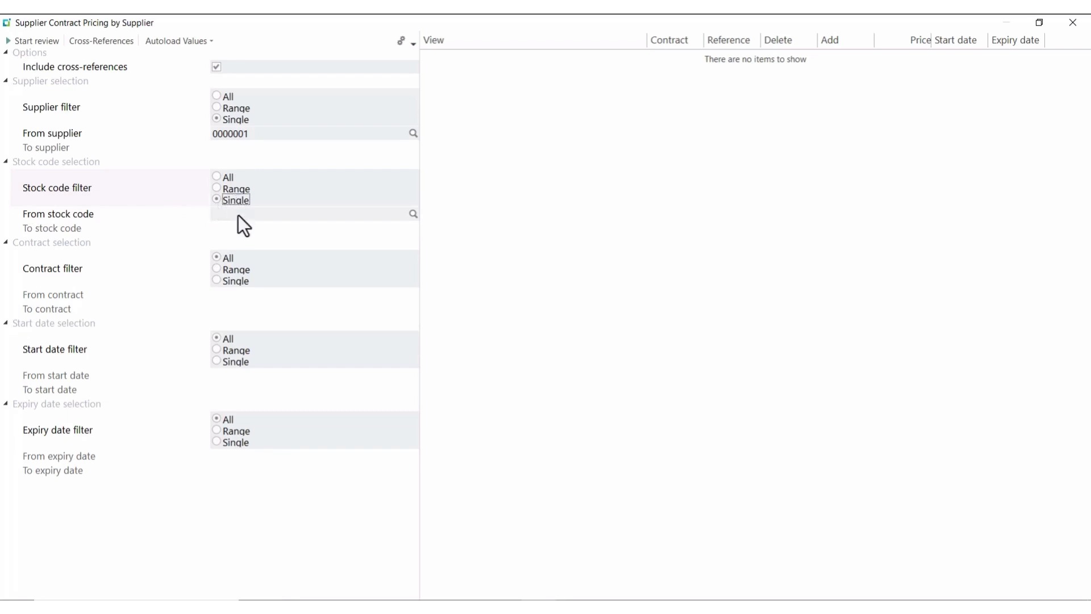
click(235, 214)
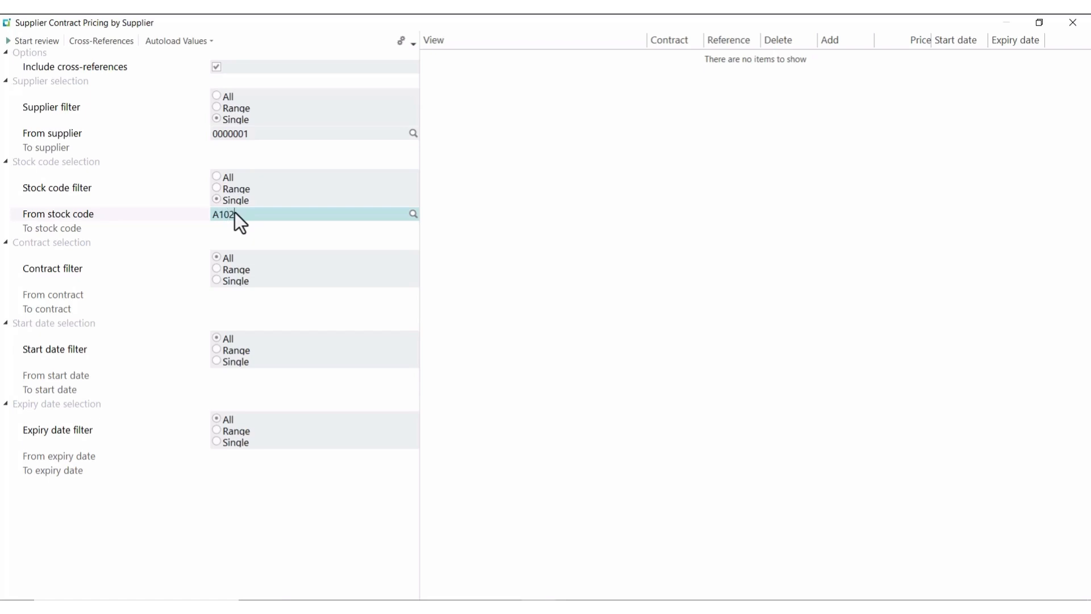
click(31, 39)
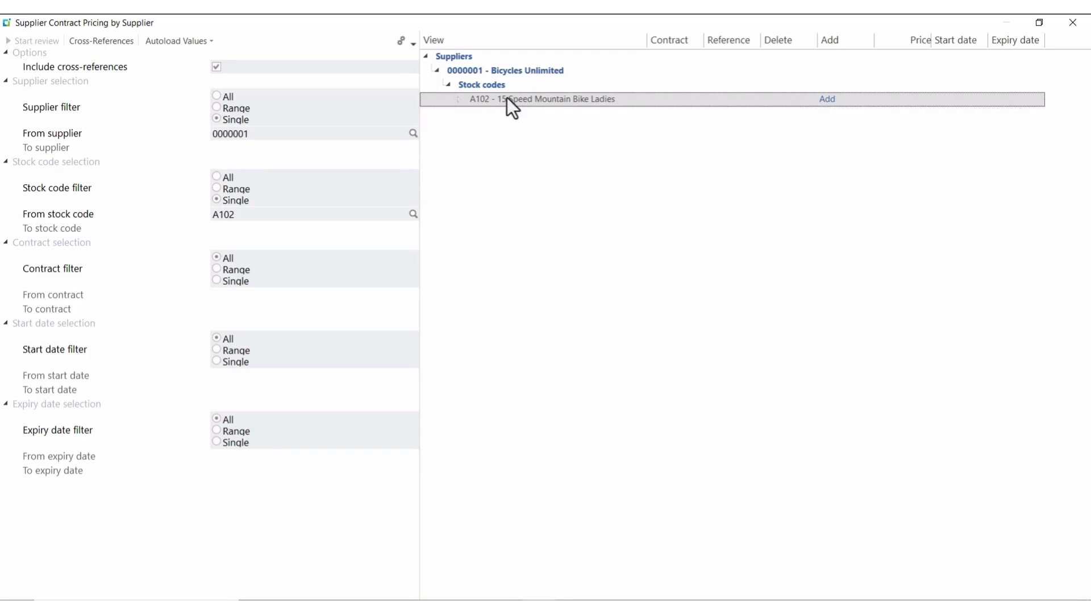
- Delete contract MB16 from stock code A102, then close the supplier contract pricing review
click(458, 100)
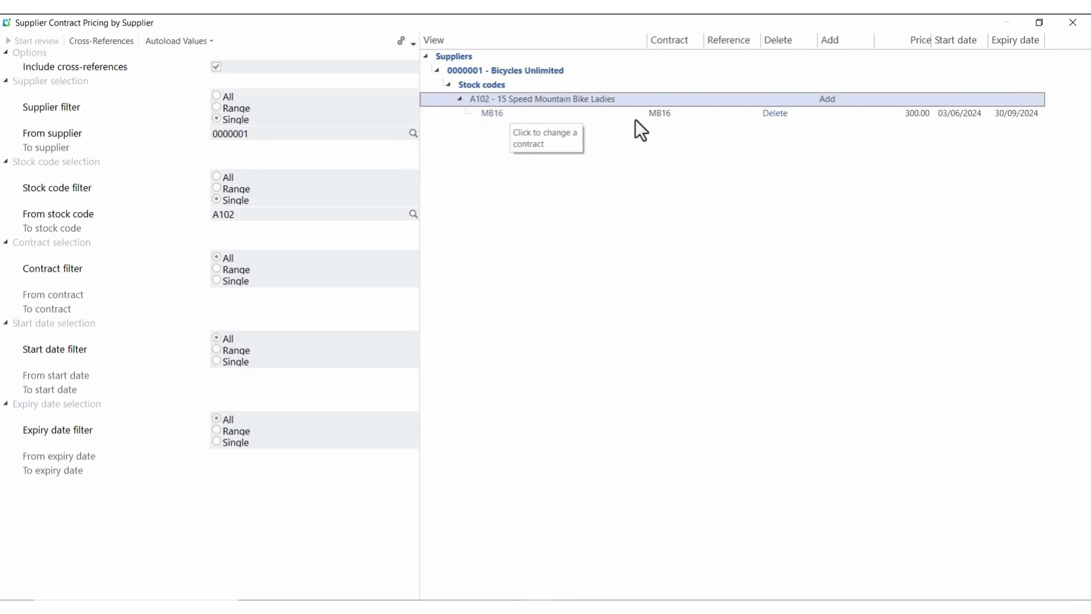
click(771, 117)
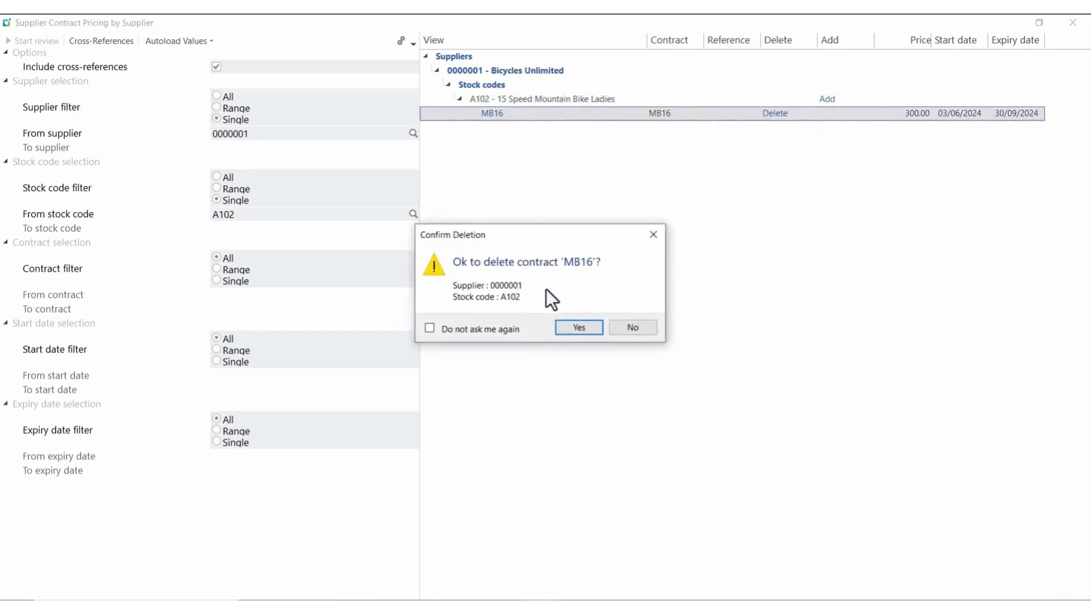
click(579, 330)
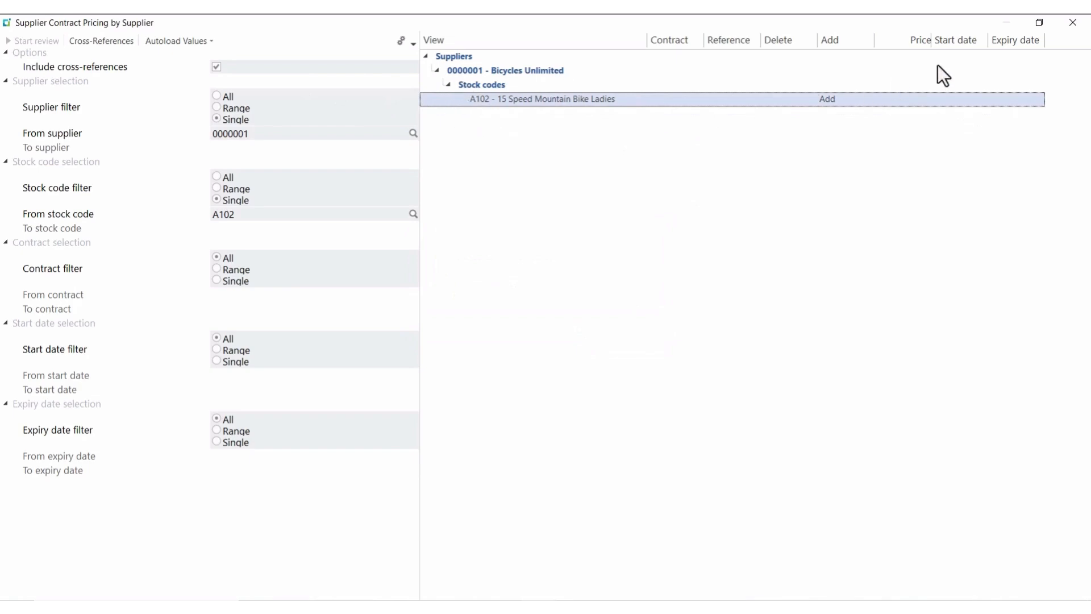
click(1074, 22)
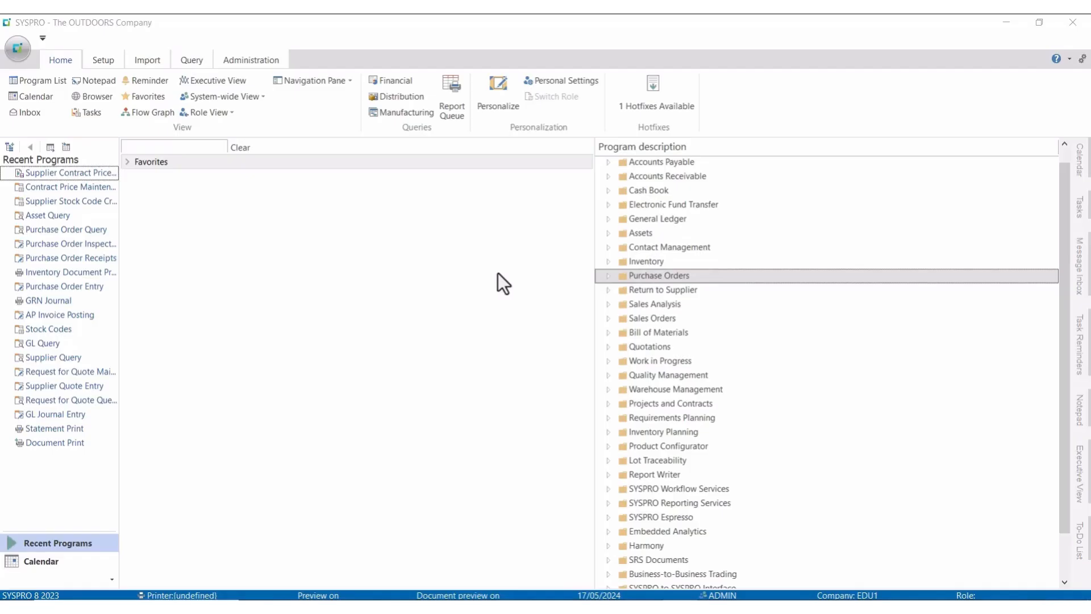
- Open Purchase Order Entry from the Purchase Order Processing programs and start a purchase order for supplier 0000001
click(609, 277)
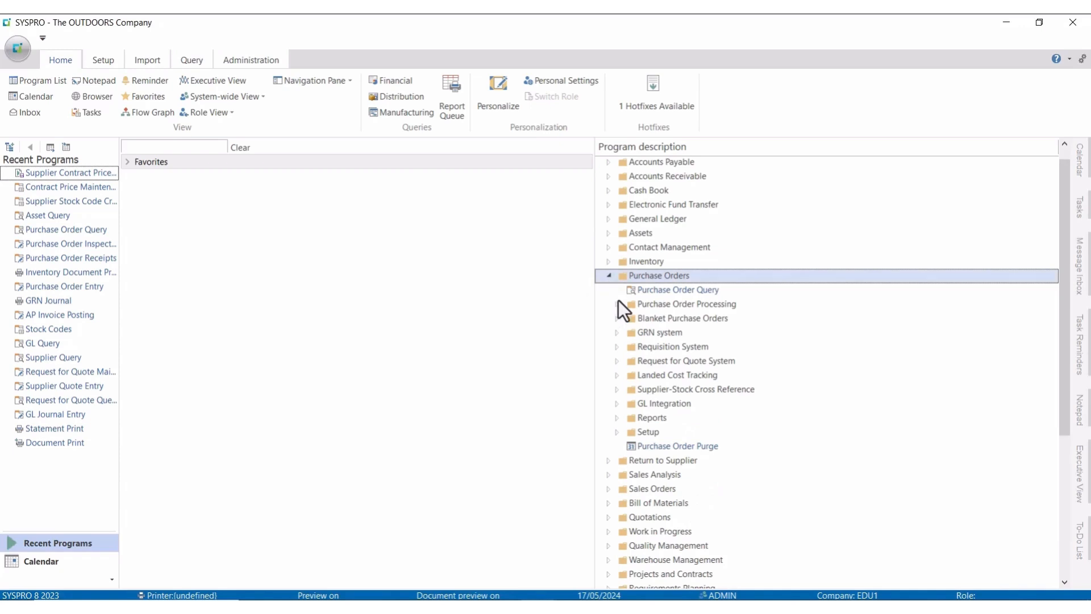
click(617, 305)
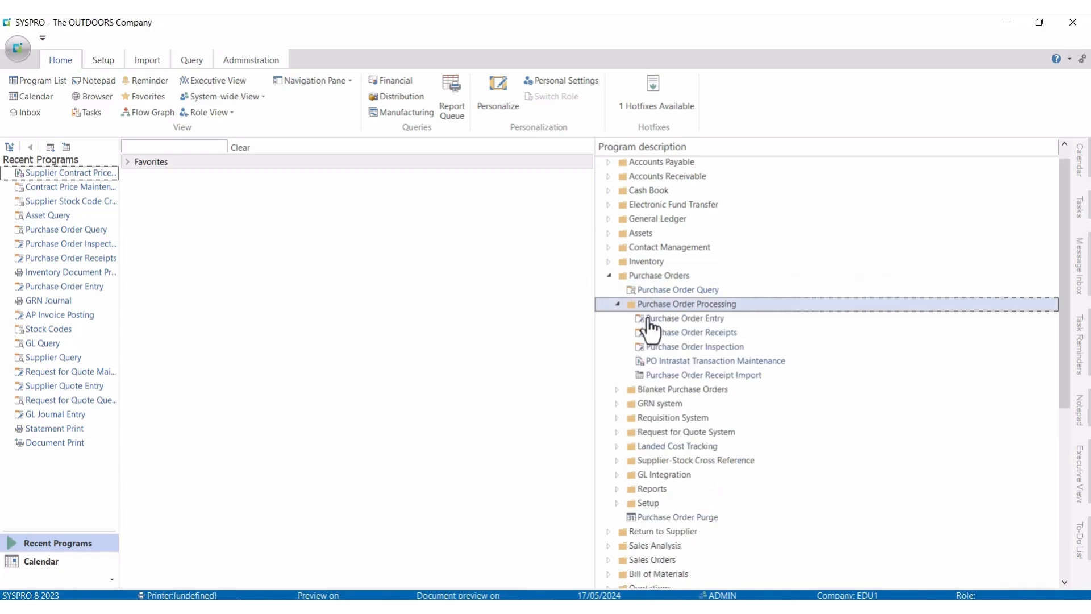
double_click(671, 322)
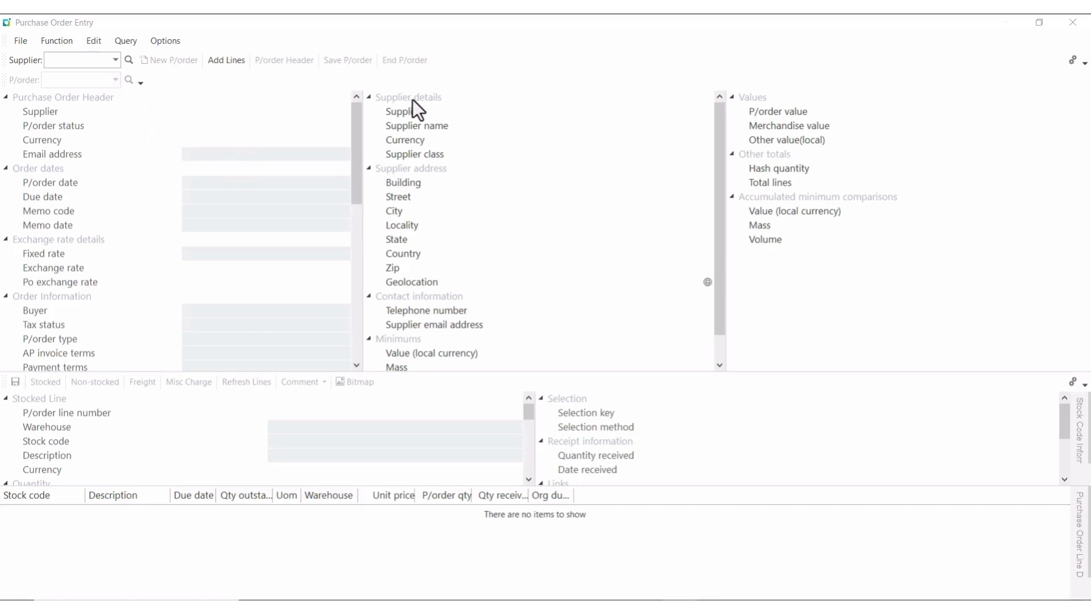
click(74, 63)
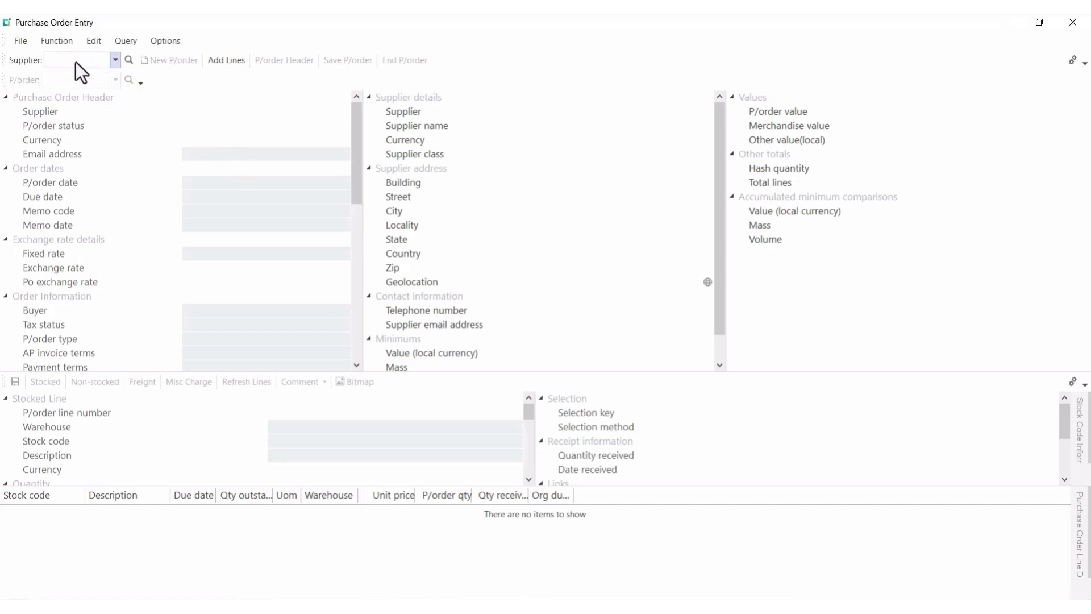
text(0000001)
key(Tab)
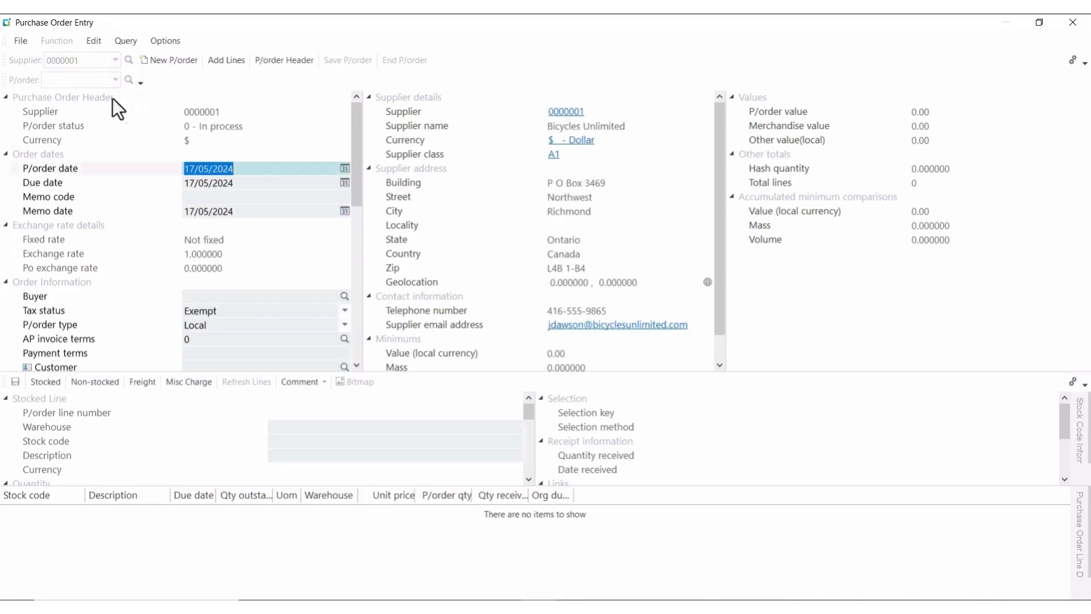
- Set the purchase order date to 03/06/2024 and the due date to 17/06/2024
click(345, 169)
click(270, 280)
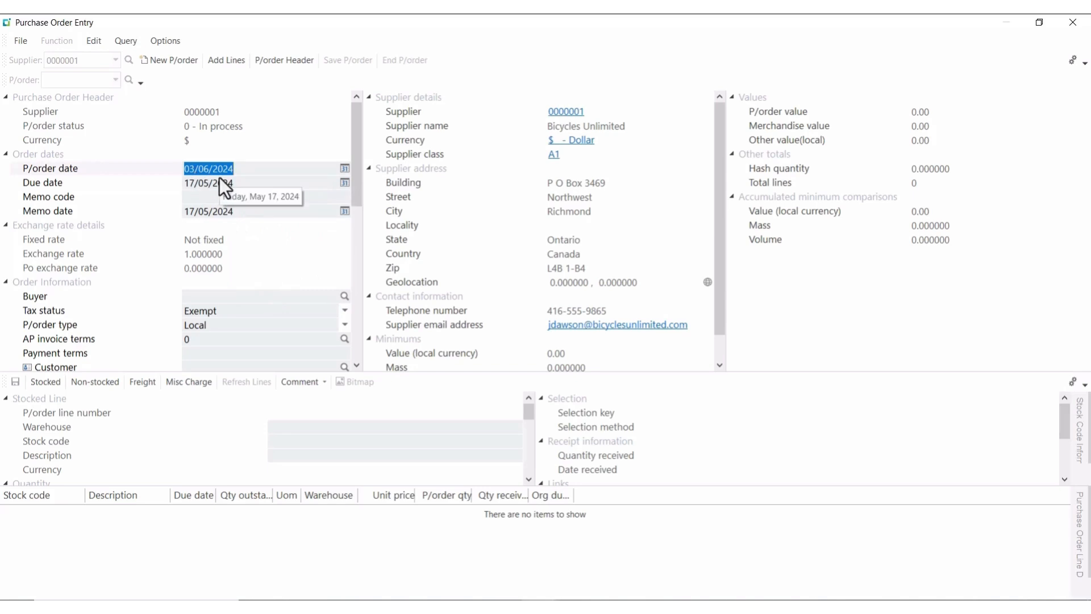
click(344, 183)
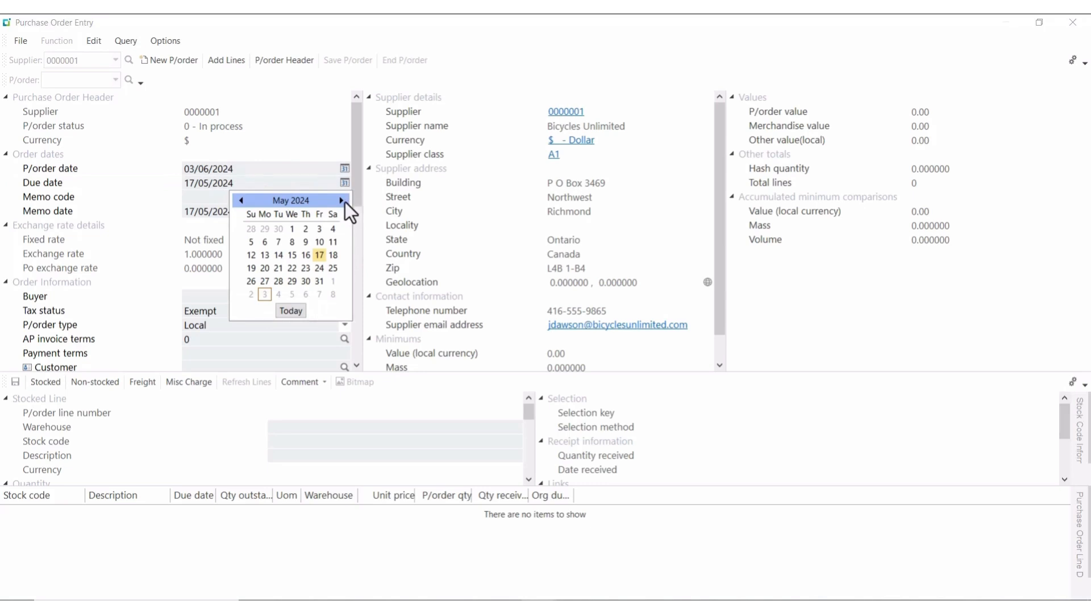
click(344, 202)
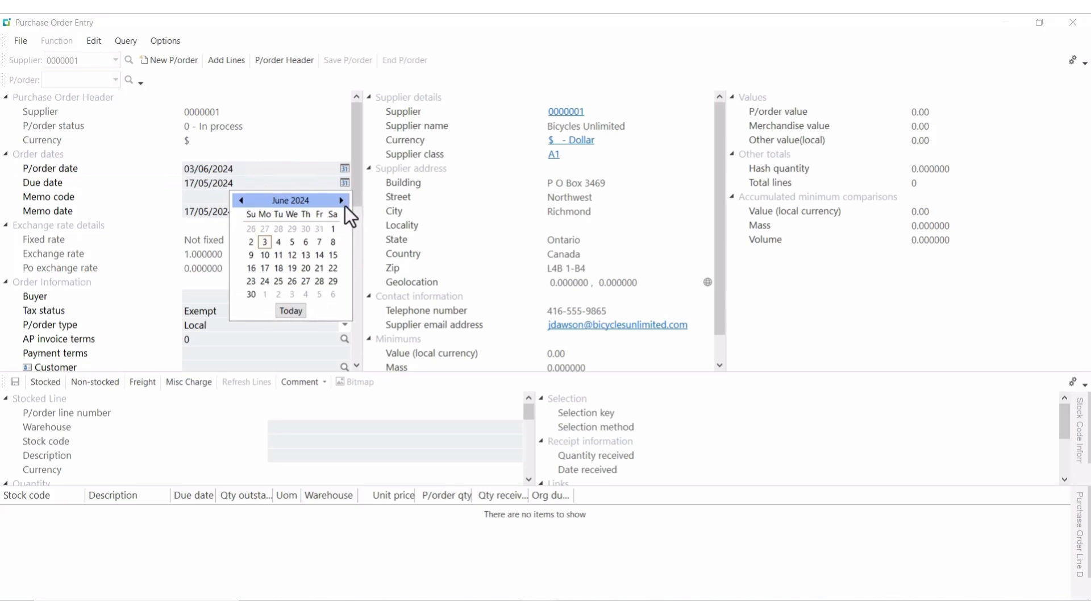
click(265, 268)
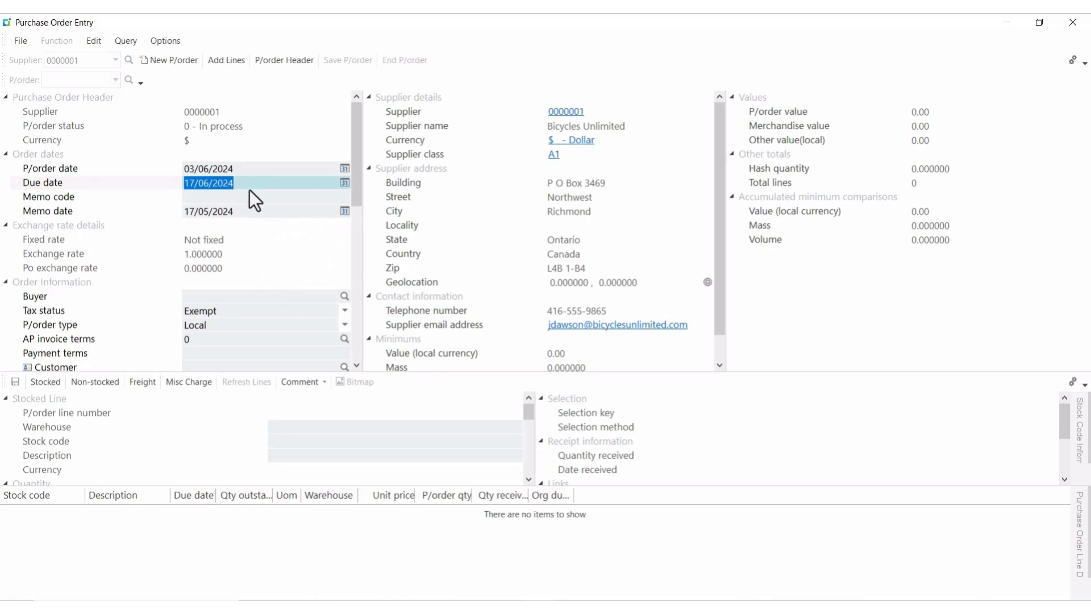
- Leave the memo code blank and enter PS as the buyer in the purchase order header
click(192, 196)
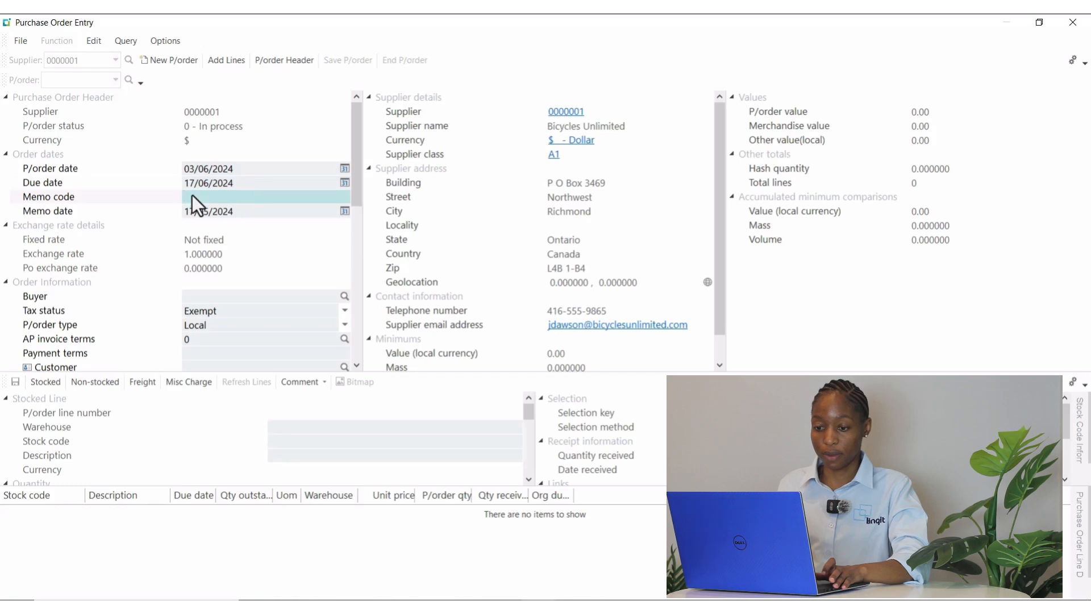
key(Tab)
key(Tab)
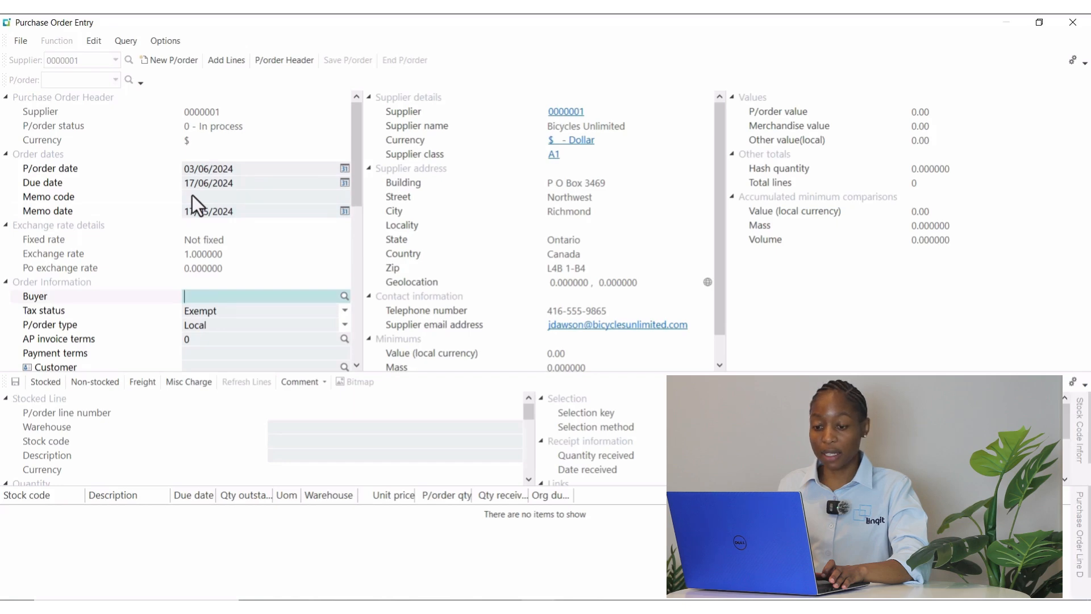
text(P)
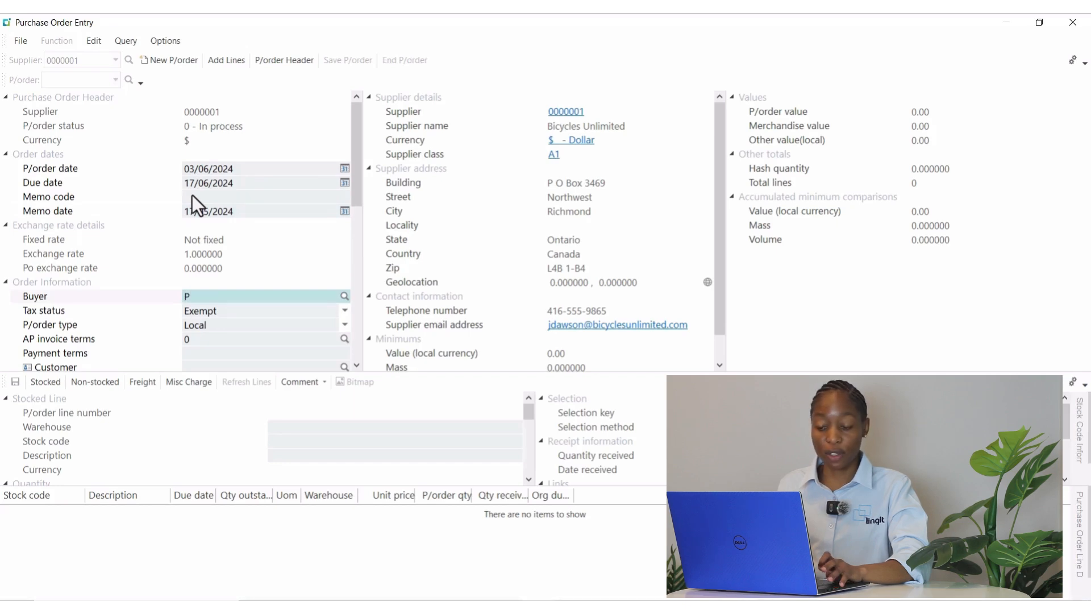
text(S)
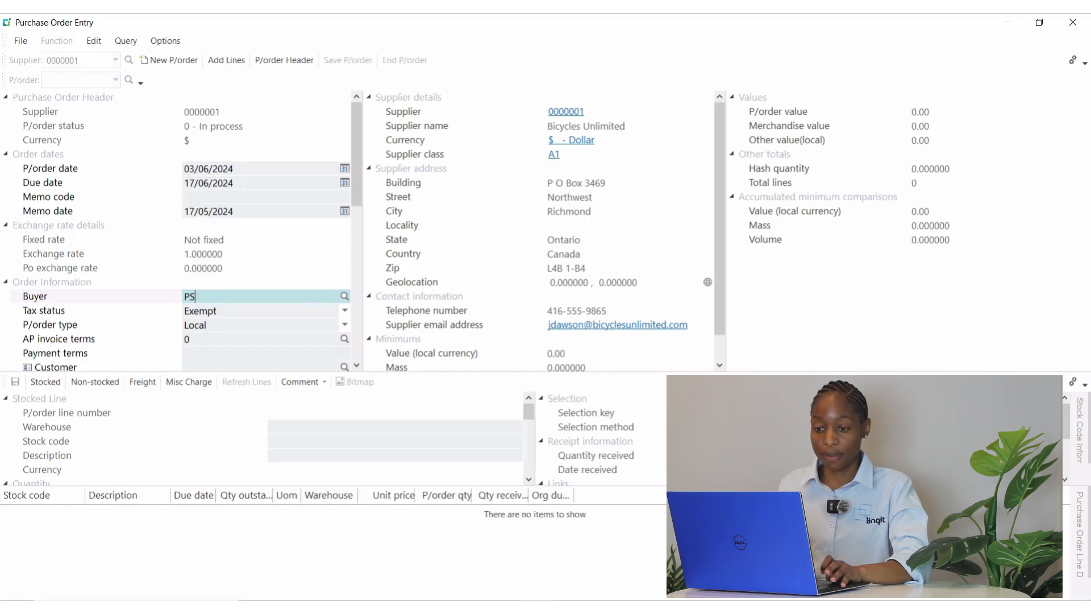
- Add a stocked order line for stock code A101 from warehouse N
click(227, 66)
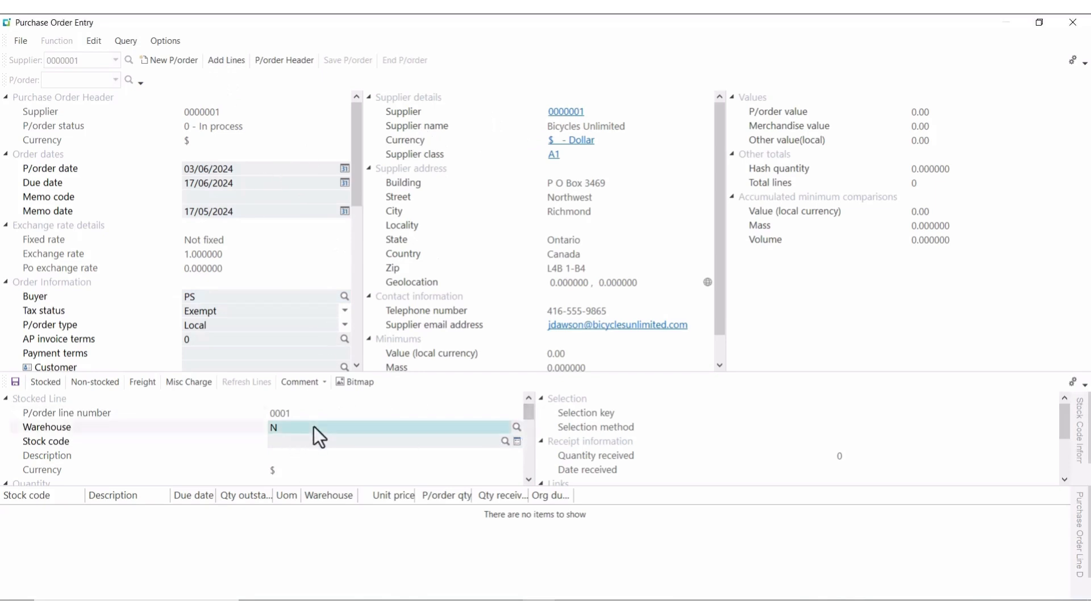
click(305, 440)
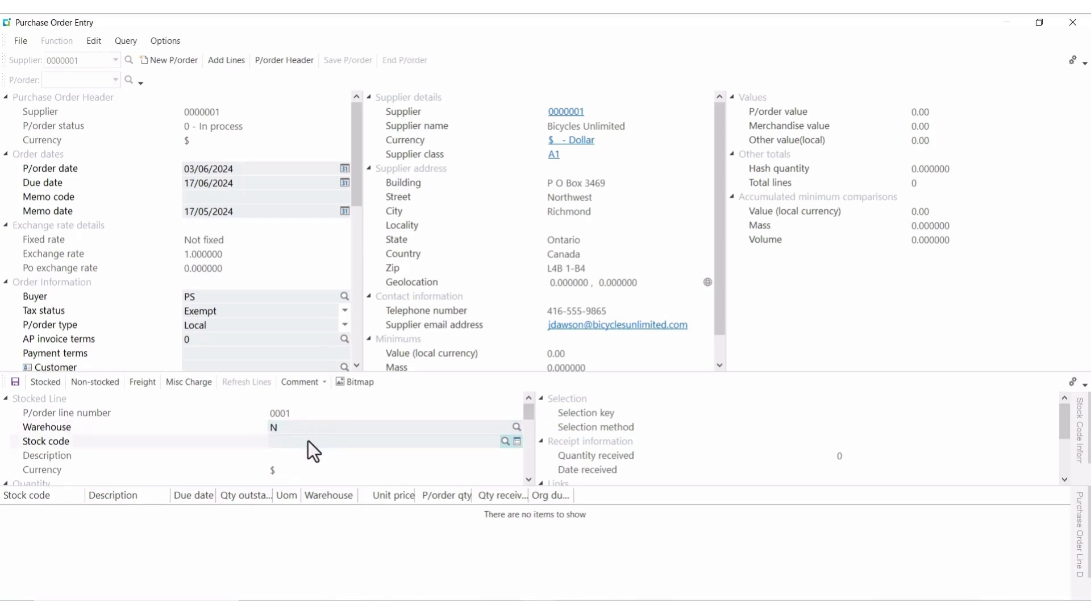
text(A101)
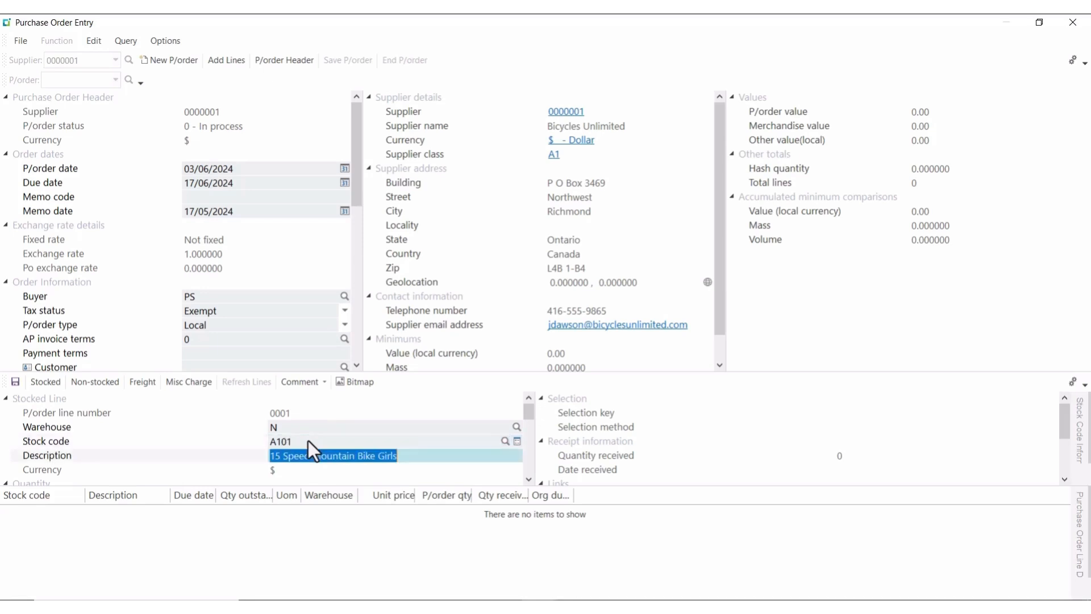
key(Tab)
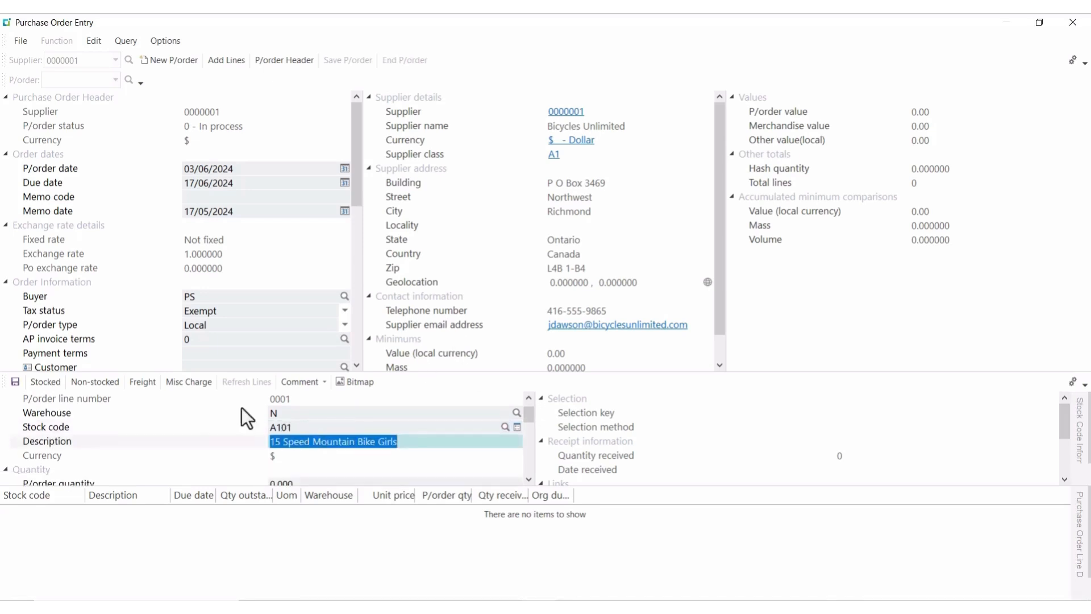
- Set the purchase order quantity of the A101 line to 20
click(531, 481)
click(530, 480)
click(530, 481)
click(530, 480)
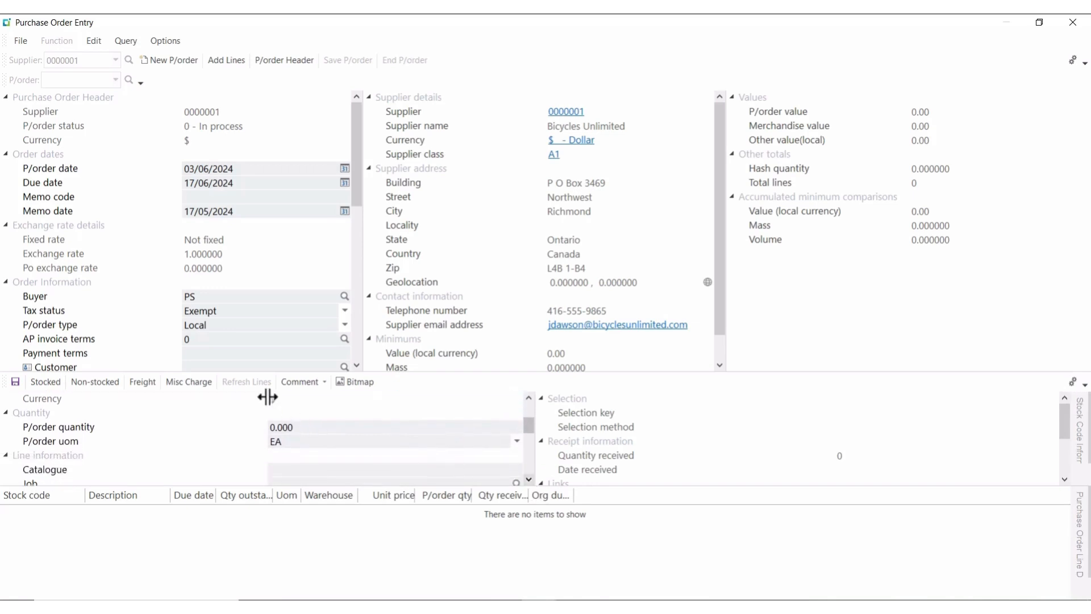
click(296, 432)
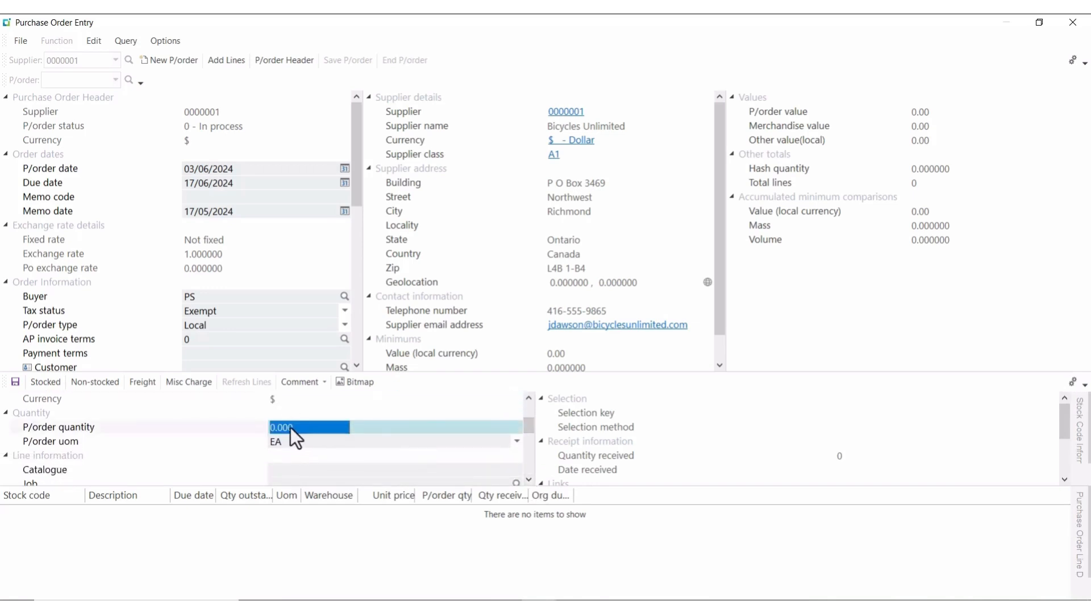
text(20)
key(Tab)
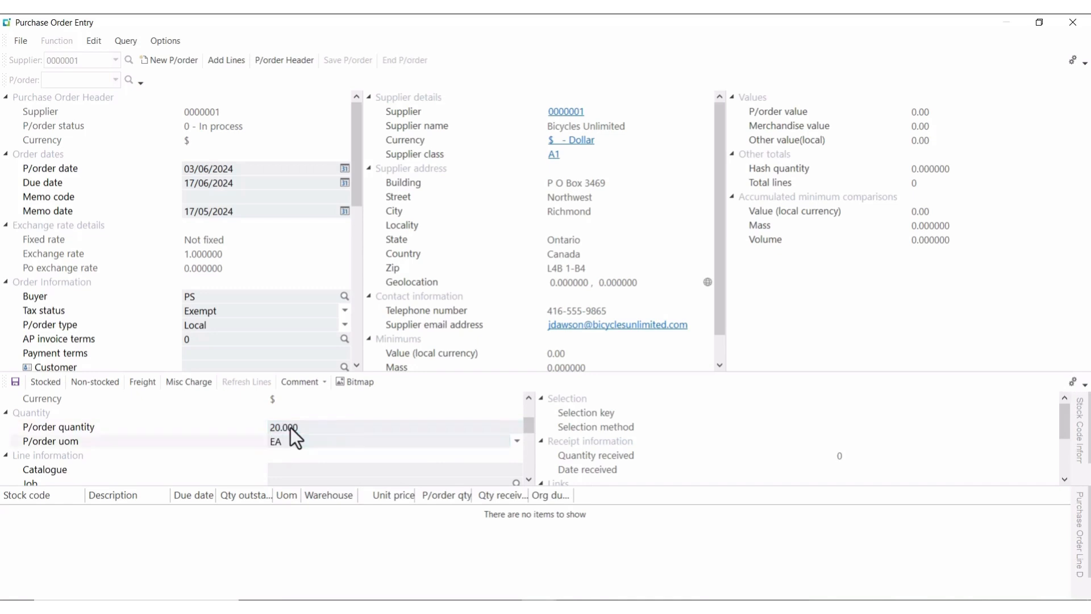
- Set the costing method in the A101 line's pricing details to Supplier prc
click(530, 479)
click(530, 479)
click(530, 479)
click(529, 479)
click(530, 479)
click(529, 479)
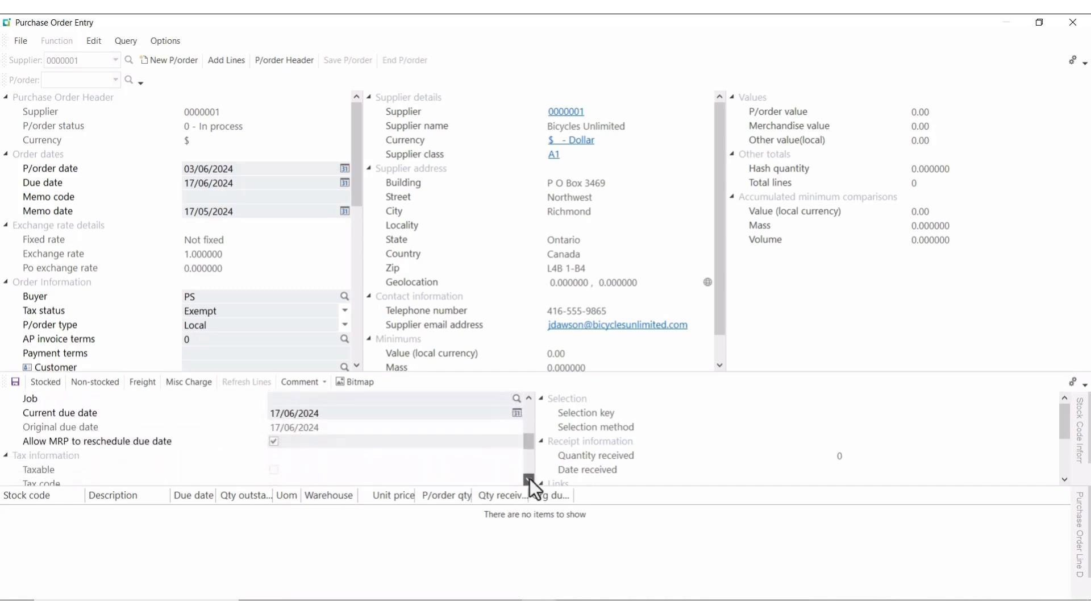
click(530, 479)
click(530, 479)
click(530, 479)
click(530, 479)
click(530, 479)
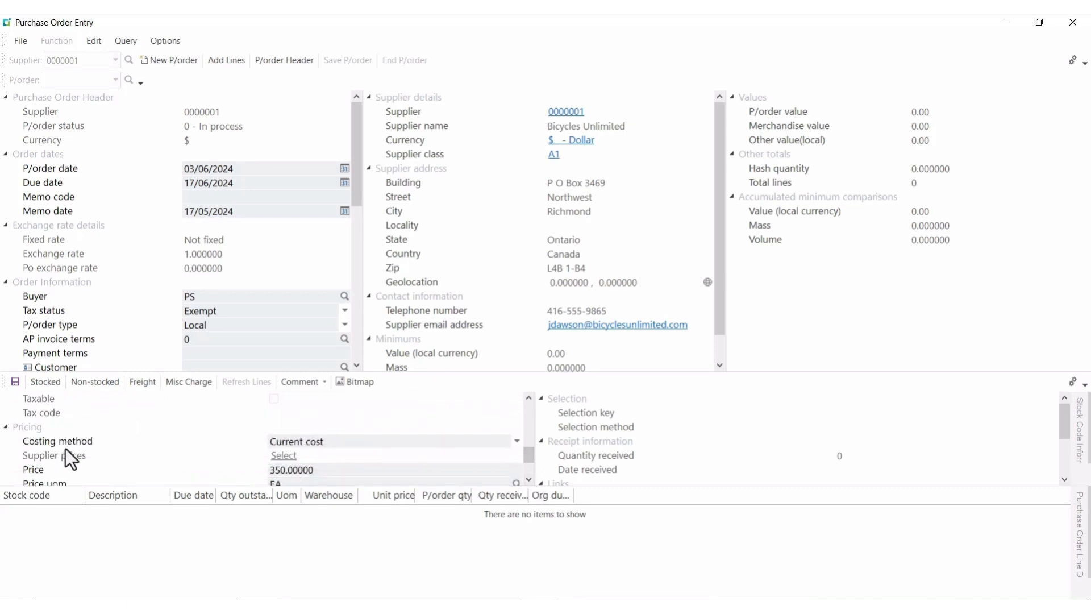
click(518, 441)
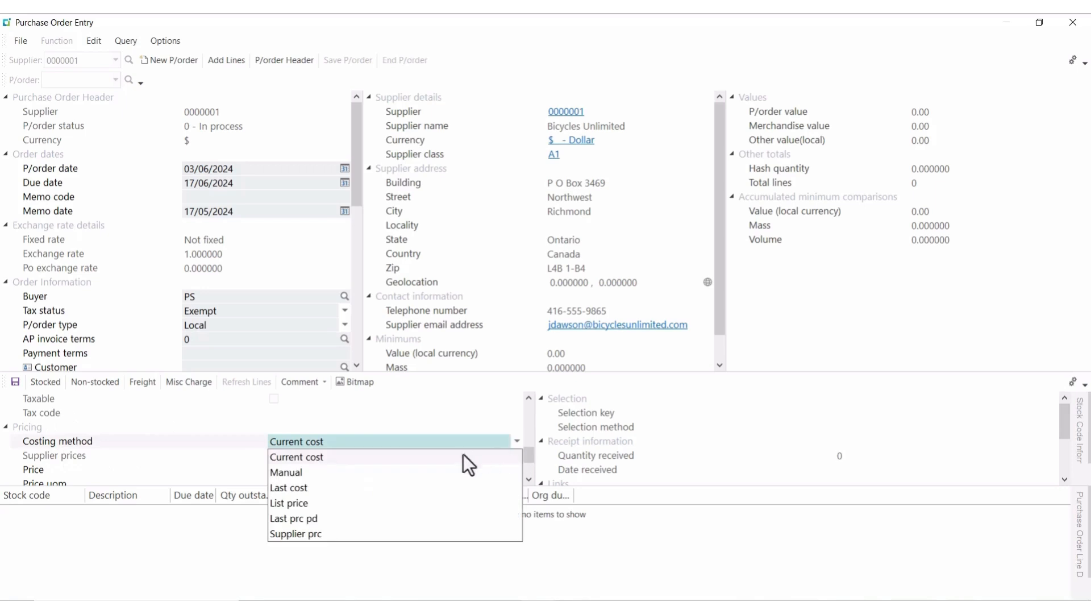
click(318, 535)
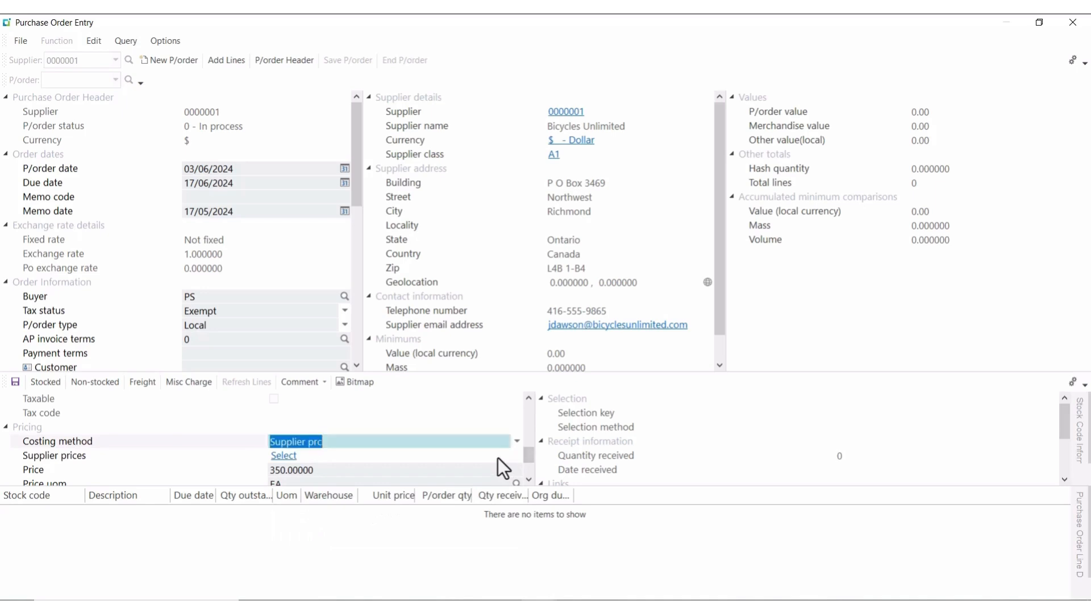
key(Tab)
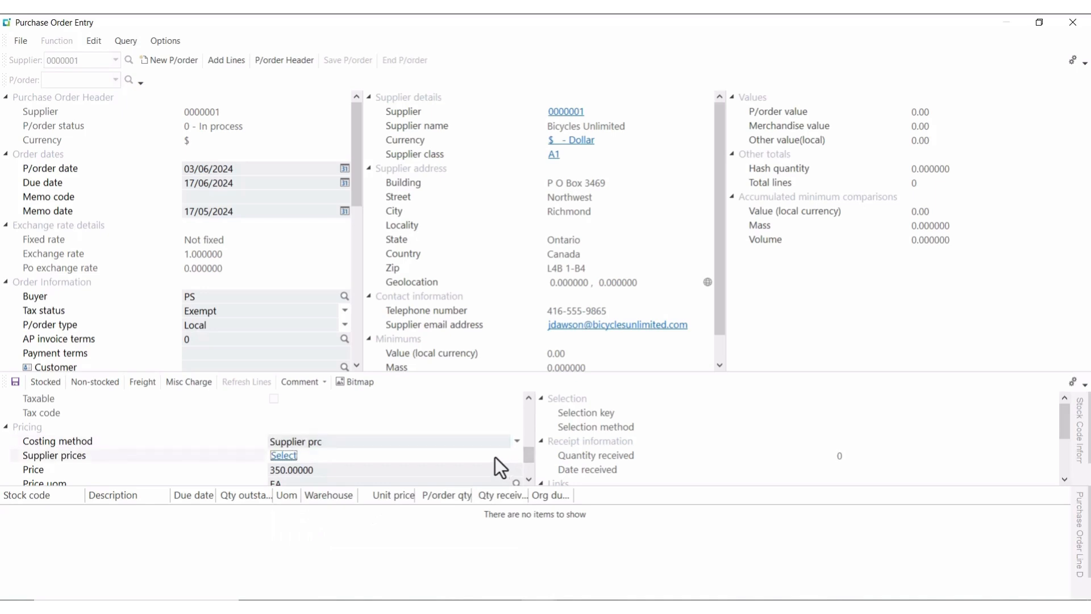
- Apply supplier contract price MB15 of 300.00 to the A101 order line and save the stocked line
click(290, 458)
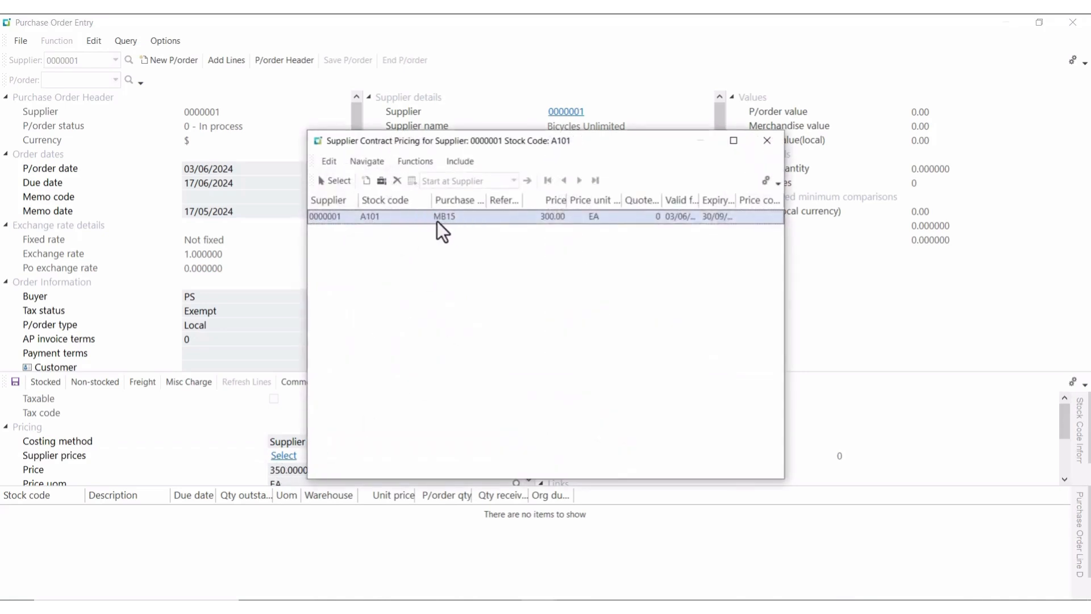
click(336, 180)
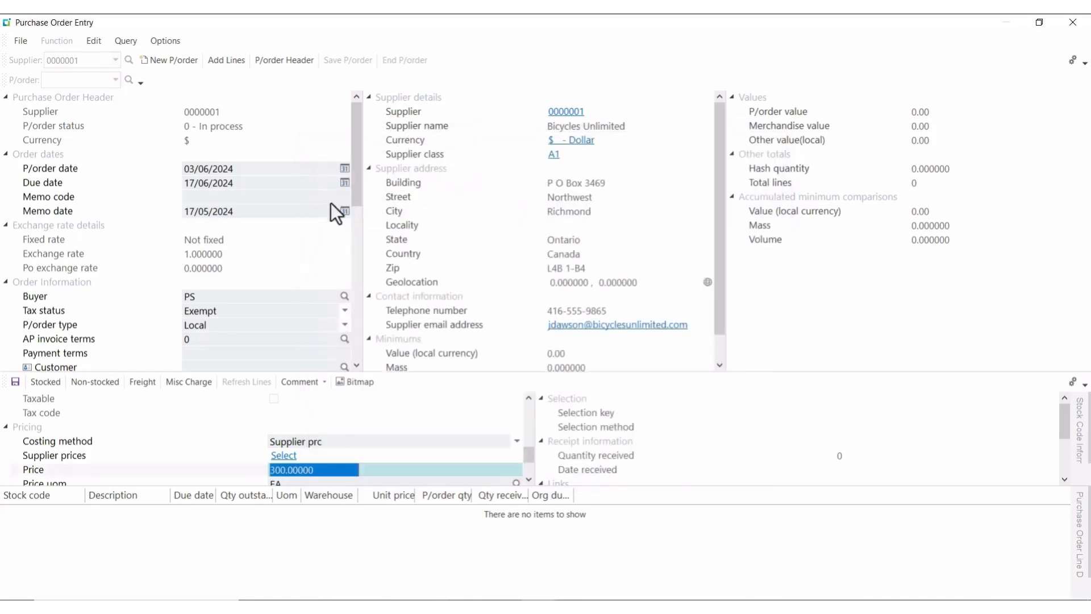
click(529, 481)
click(529, 481)
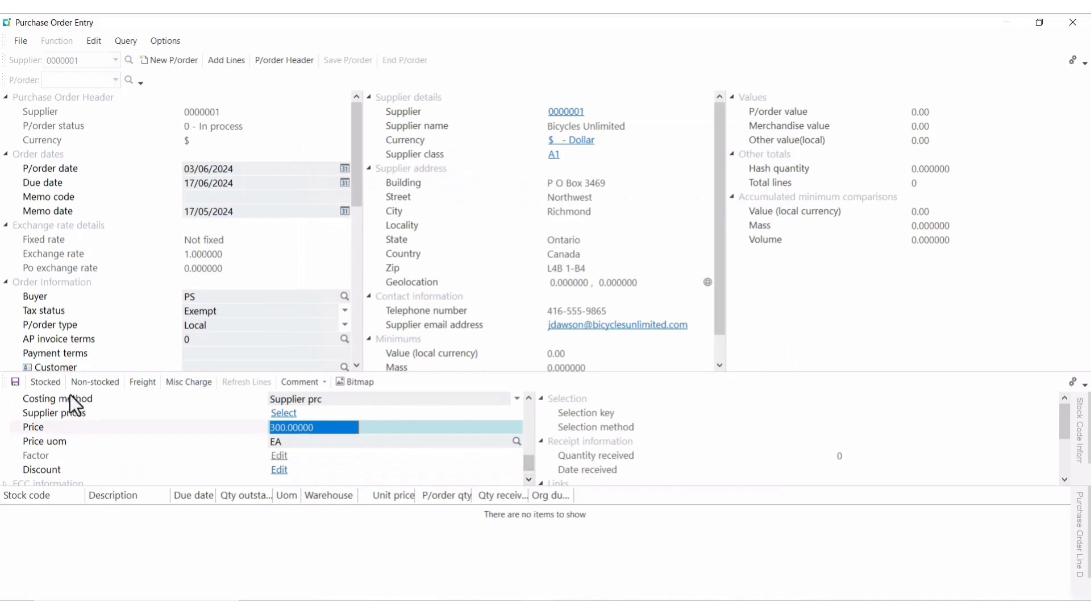
click(15, 382)
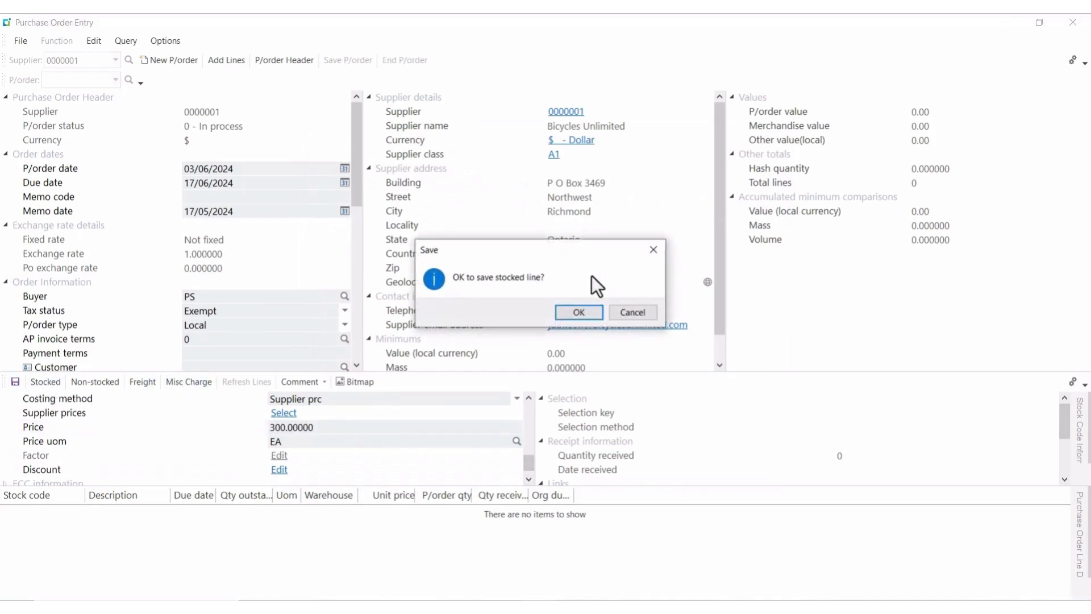
click(579, 312)
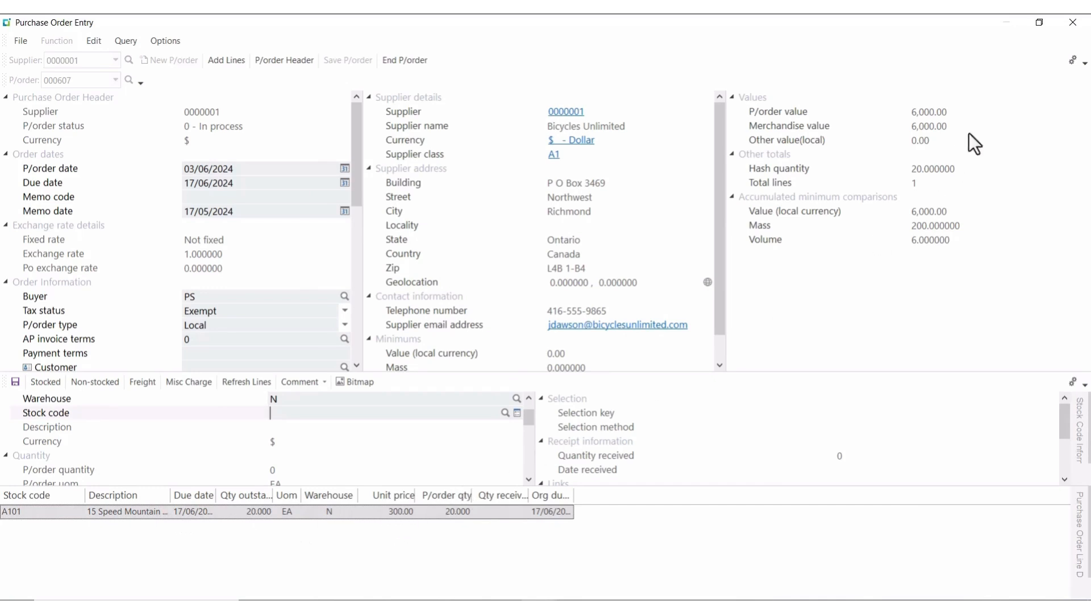
- End the purchase order without printing it and close Purchase Order Entry
click(401, 62)
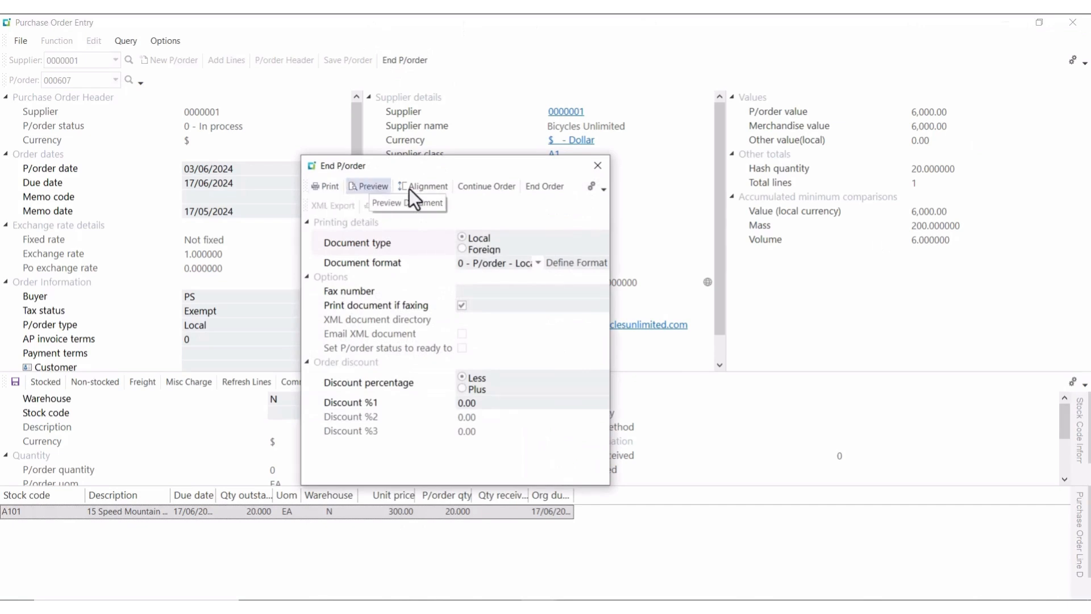
click(541, 189)
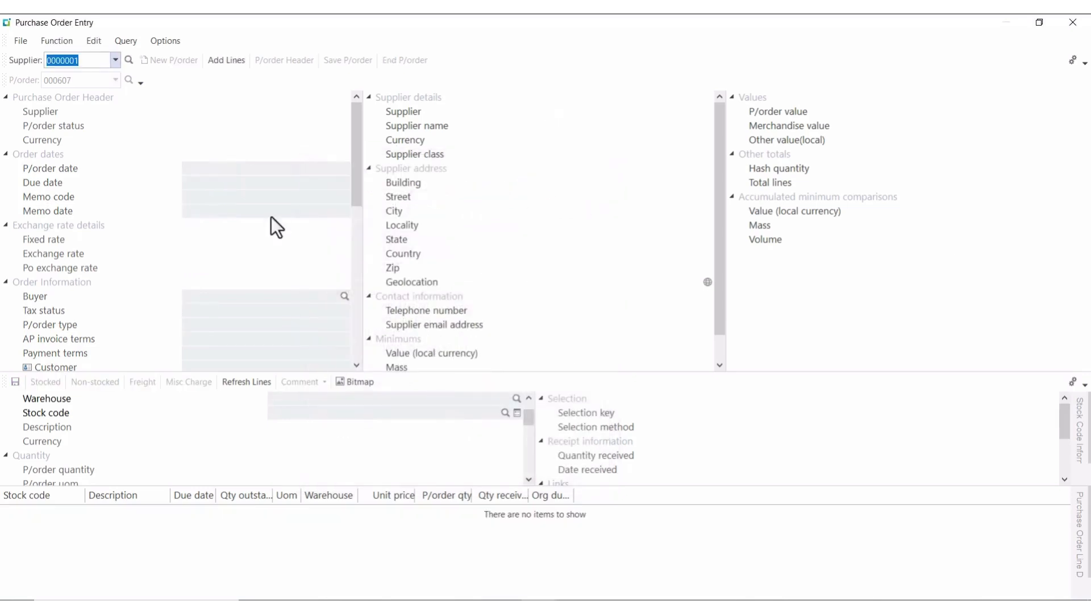
click(1073, 22)
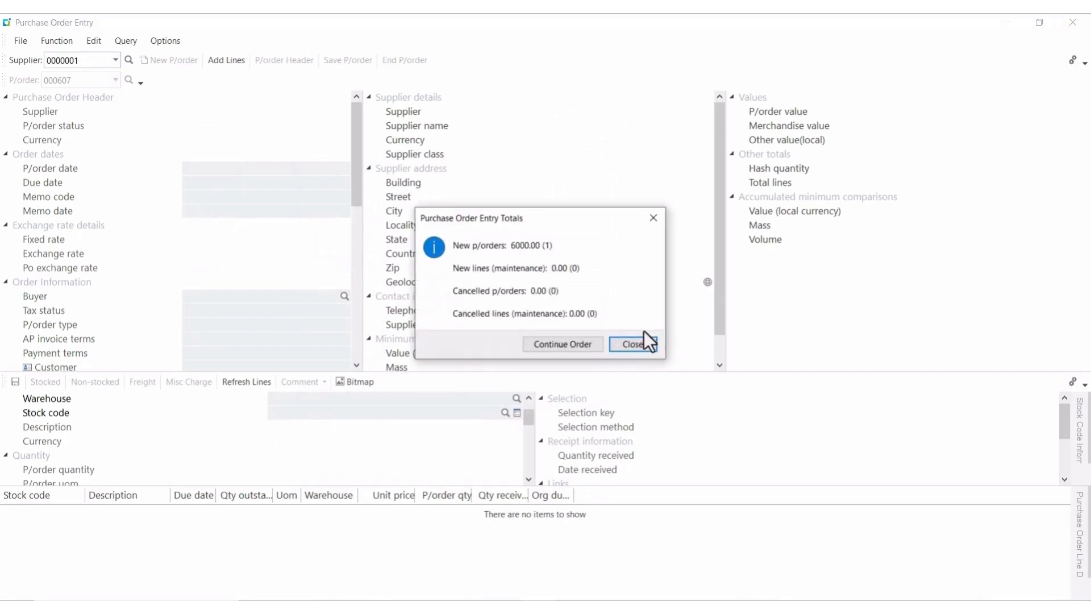
click(635, 347)
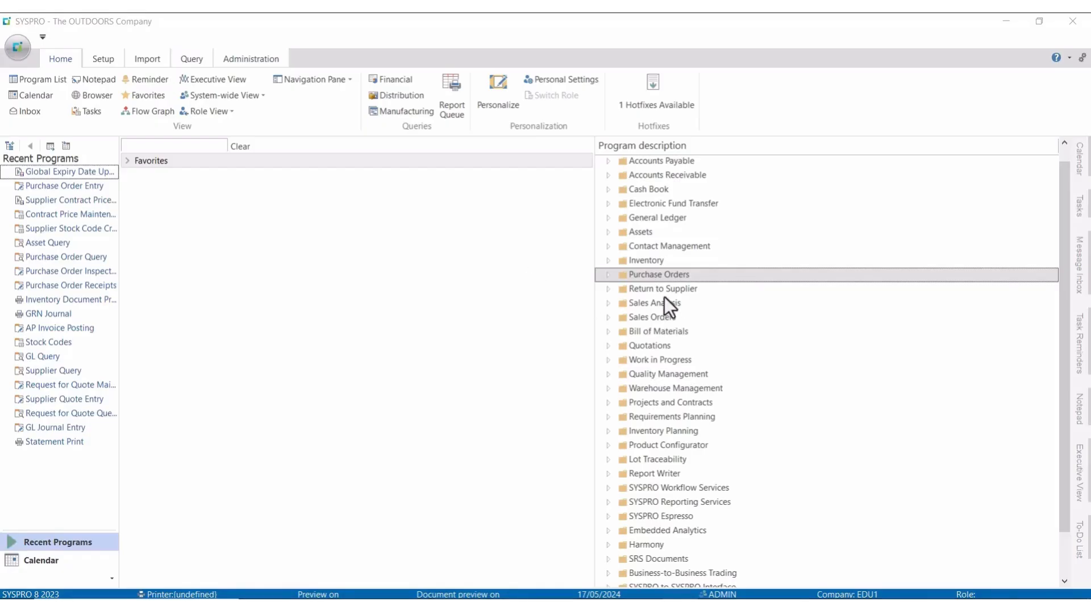
- Open Global Expiry Date Update from the Supplier-Stock Cross Reference transaction processing programs under Purchase Orders
click(609, 275)
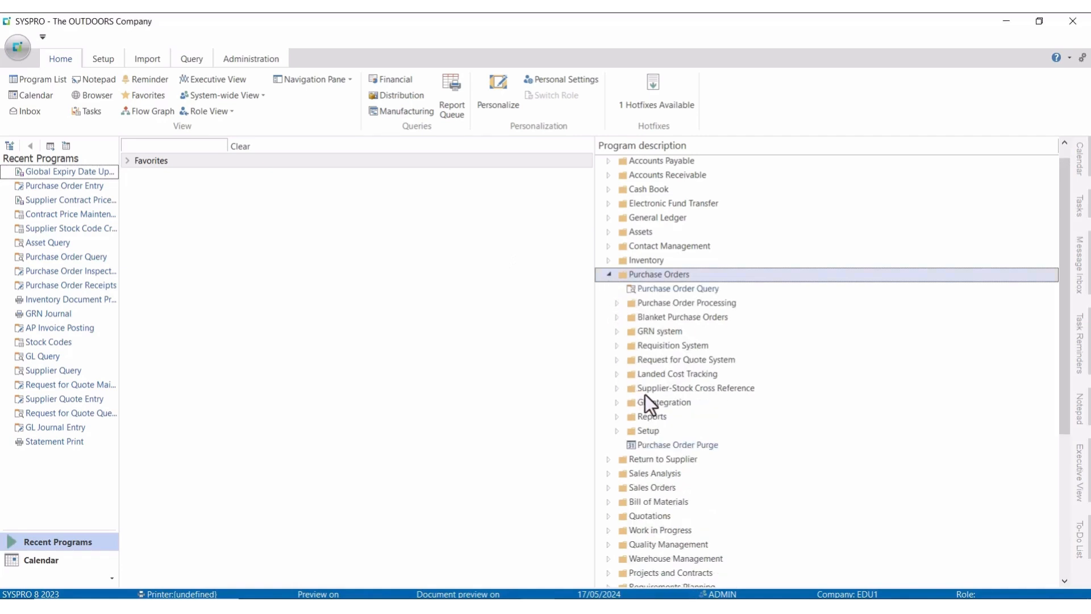
click(616, 389)
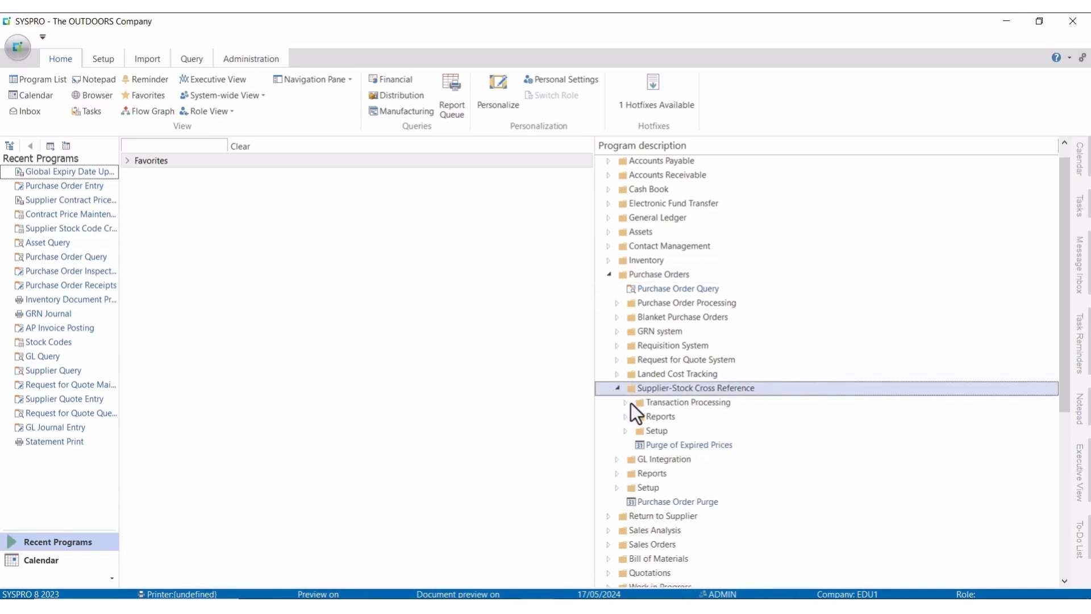
click(628, 403)
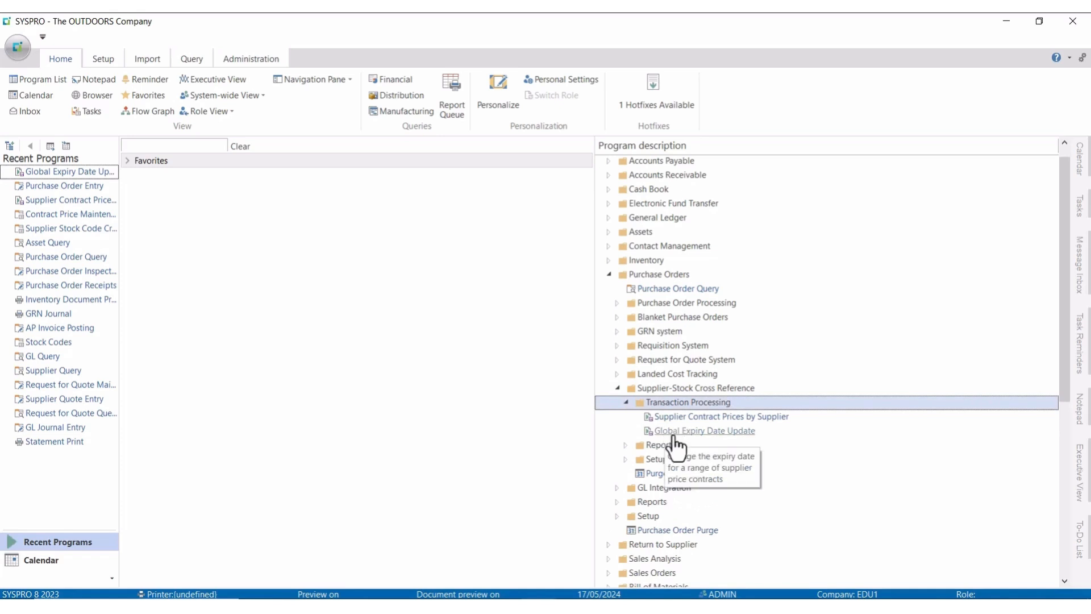
double_click(739, 436)
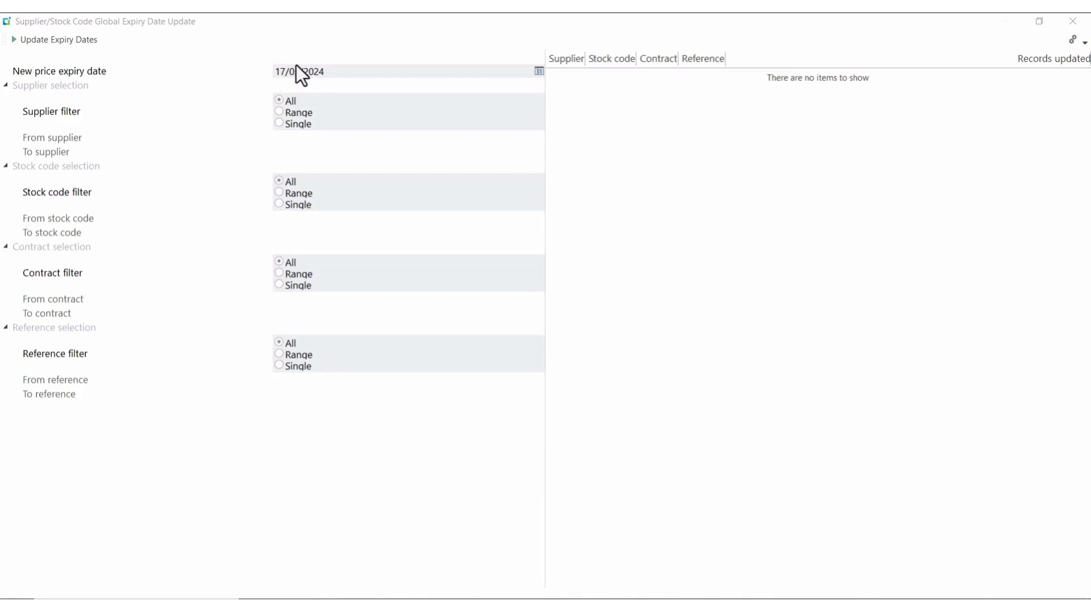
- Set the new price expiry date to 29/11/2024
click(539, 71)
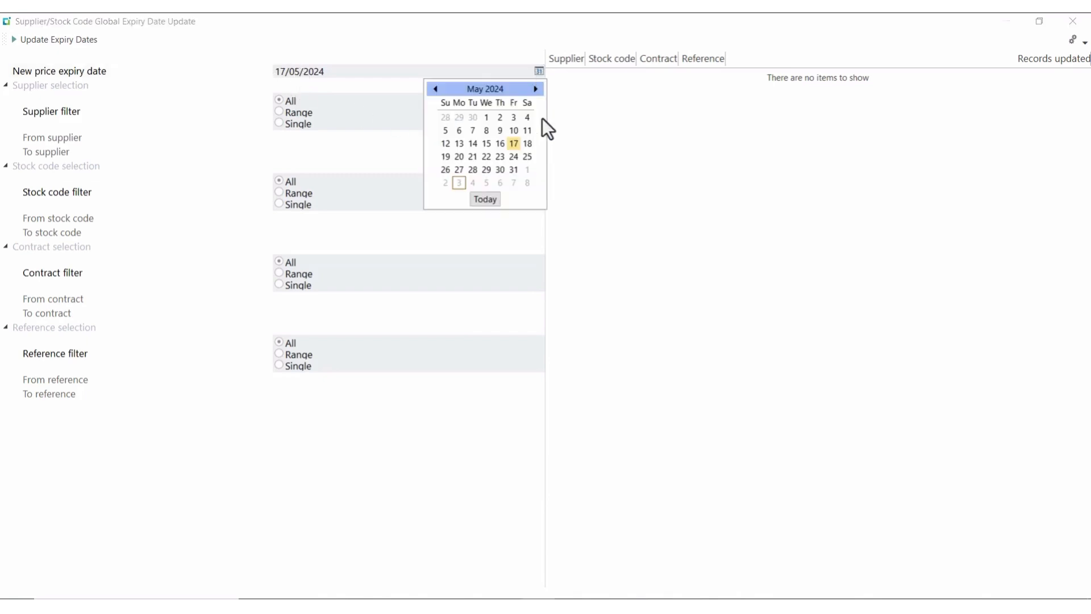
click(534, 89)
click(536, 90)
click(536, 89)
click(536, 90)
click(536, 89)
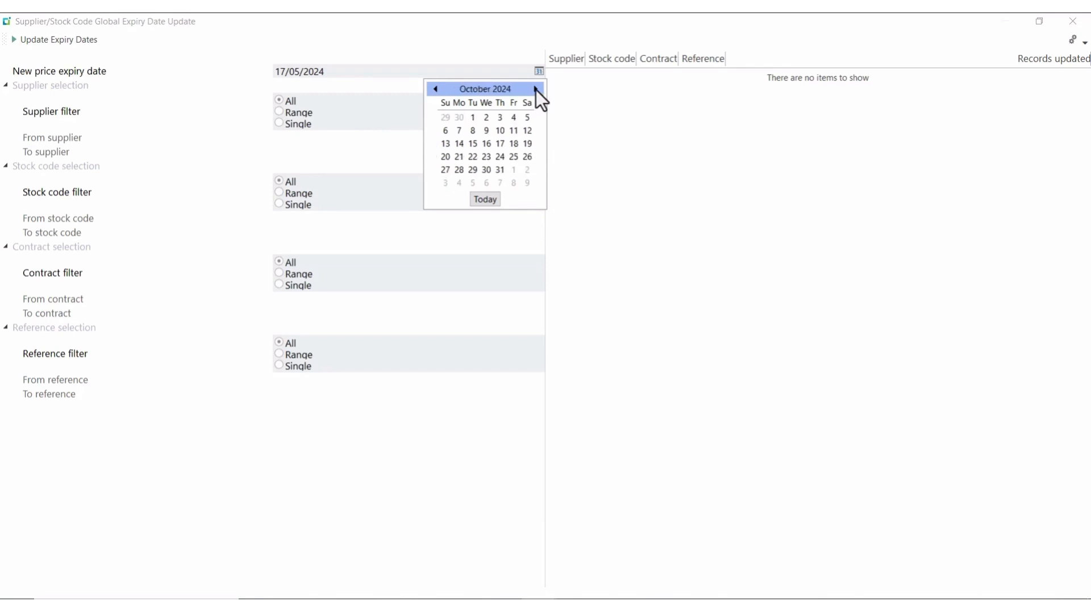
click(535, 90)
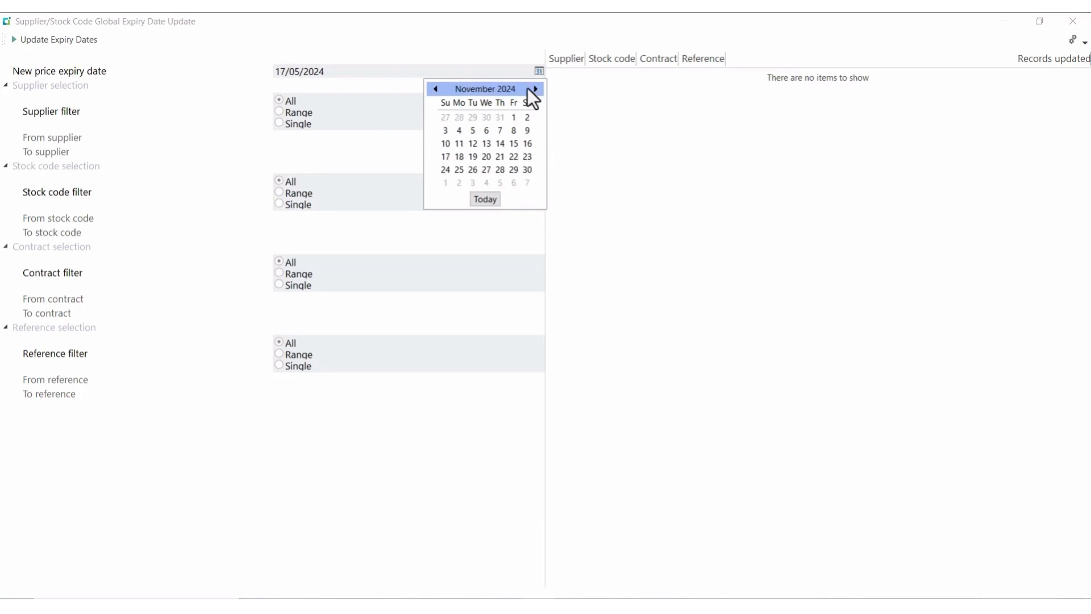
click(514, 170)
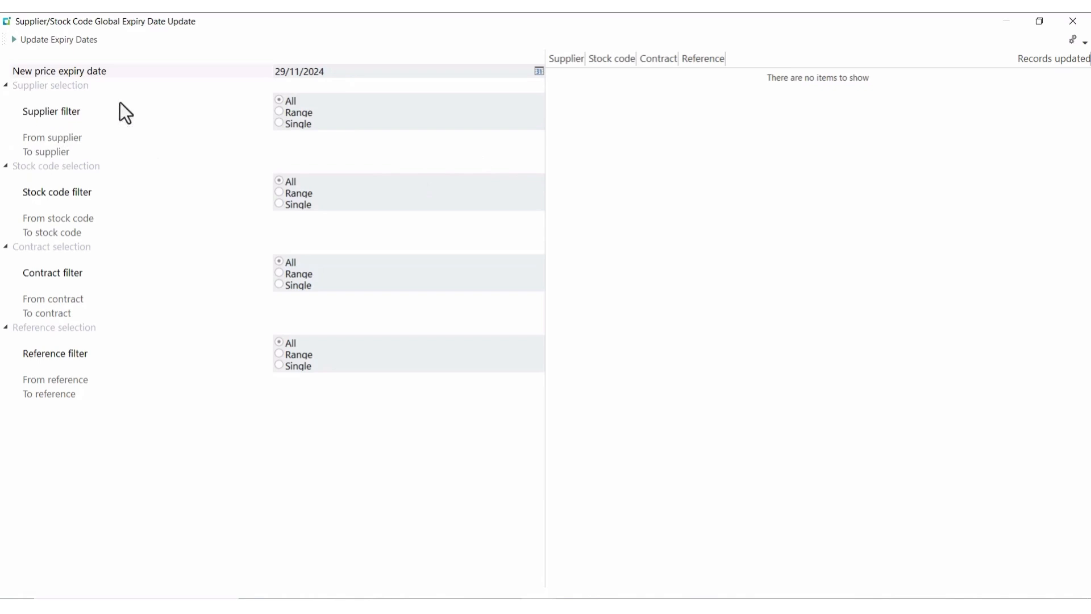
- Limit the expiry date update to the single supplier 0000001
click(282, 125)
click(289, 137)
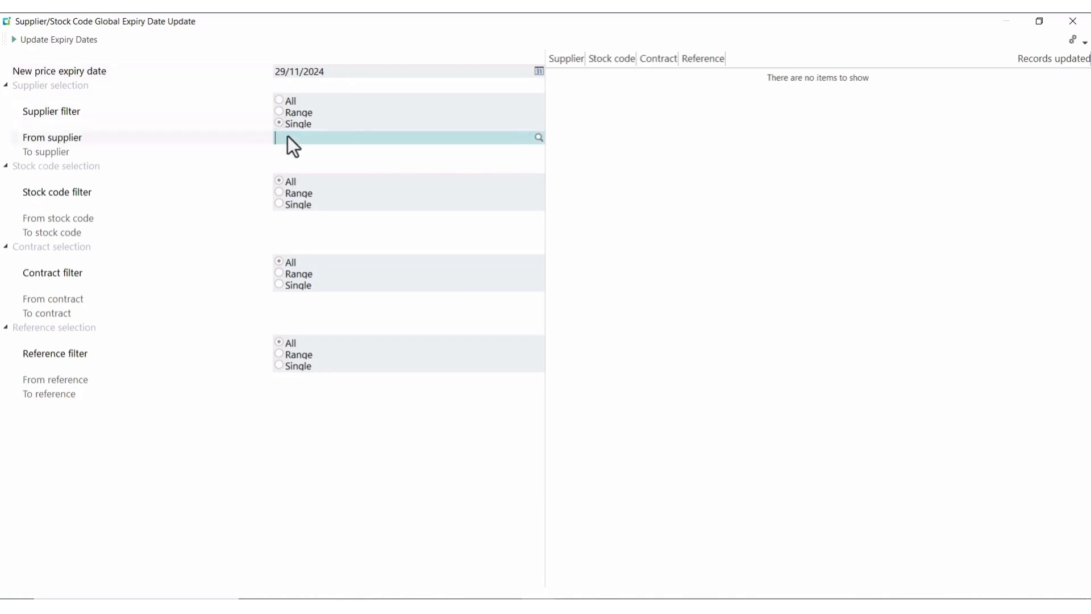
key(Tab)
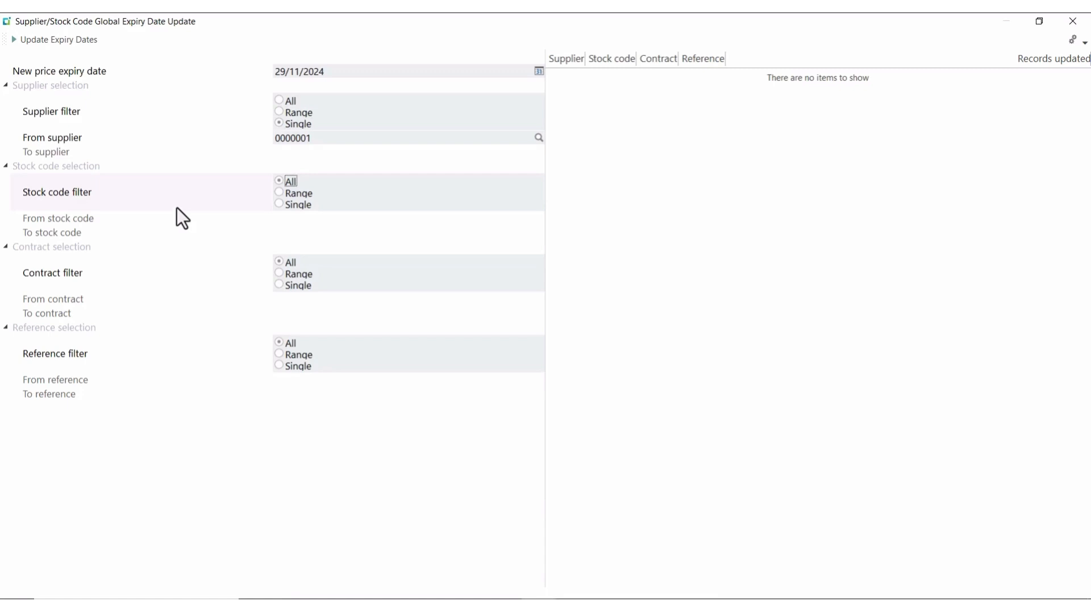
- Run the global expiry date update and close its window
click(65, 46)
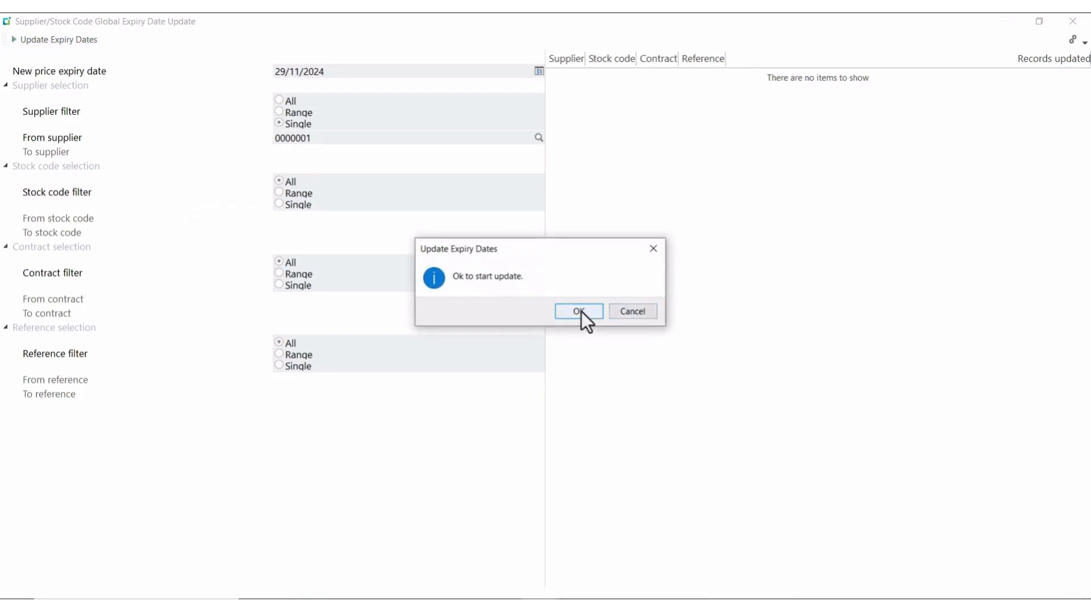
click(581, 312)
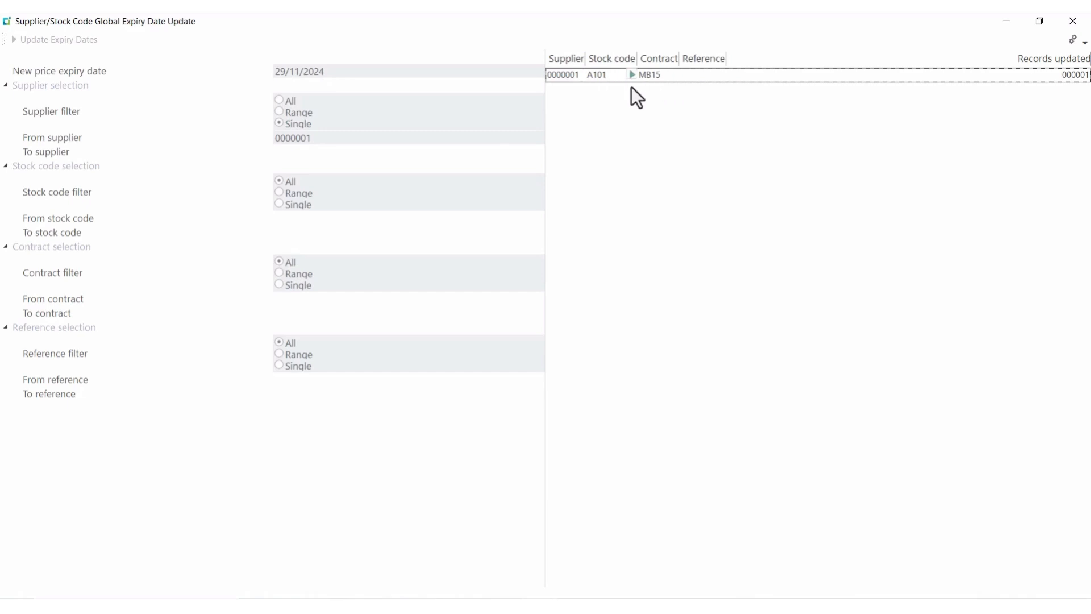
click(1074, 23)
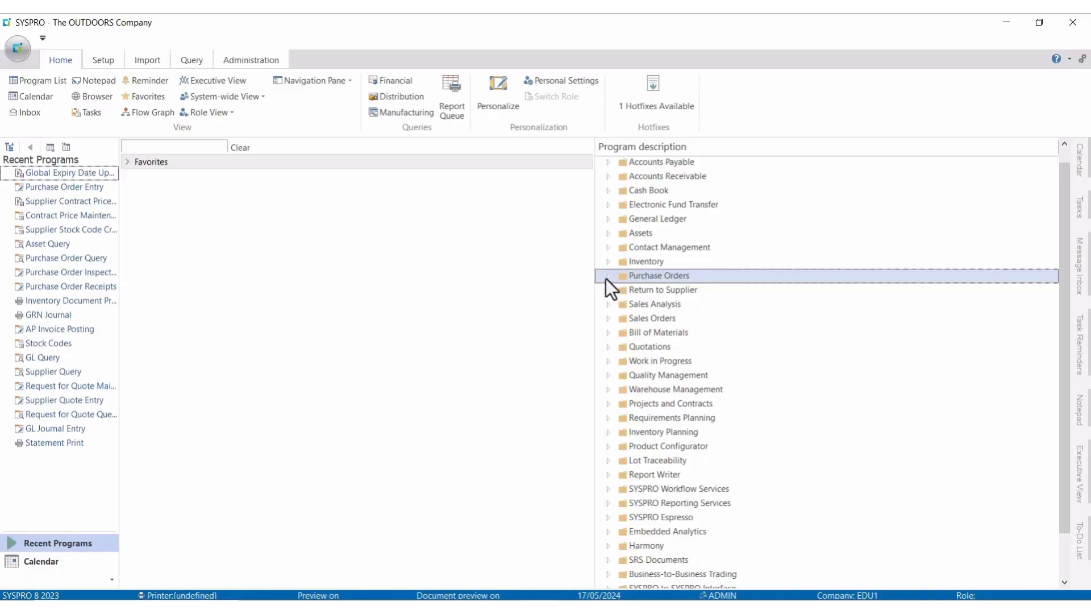
- Open Purge of Expired Prices from the Supplier-Stock Cross Reference programs under Purchase Orders and maximize its window
click(606, 278)
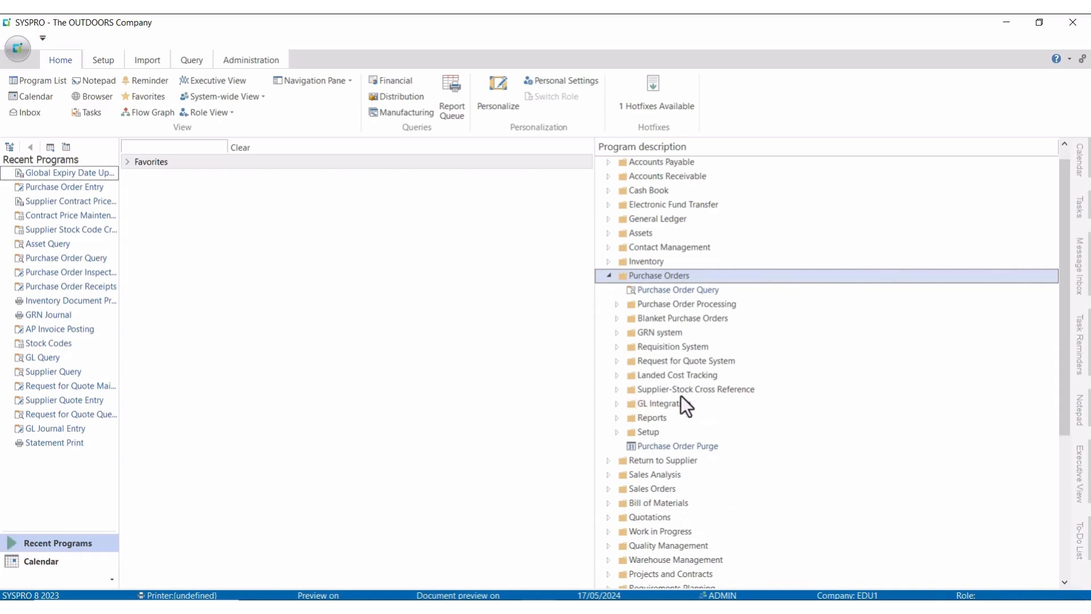
click(617, 390)
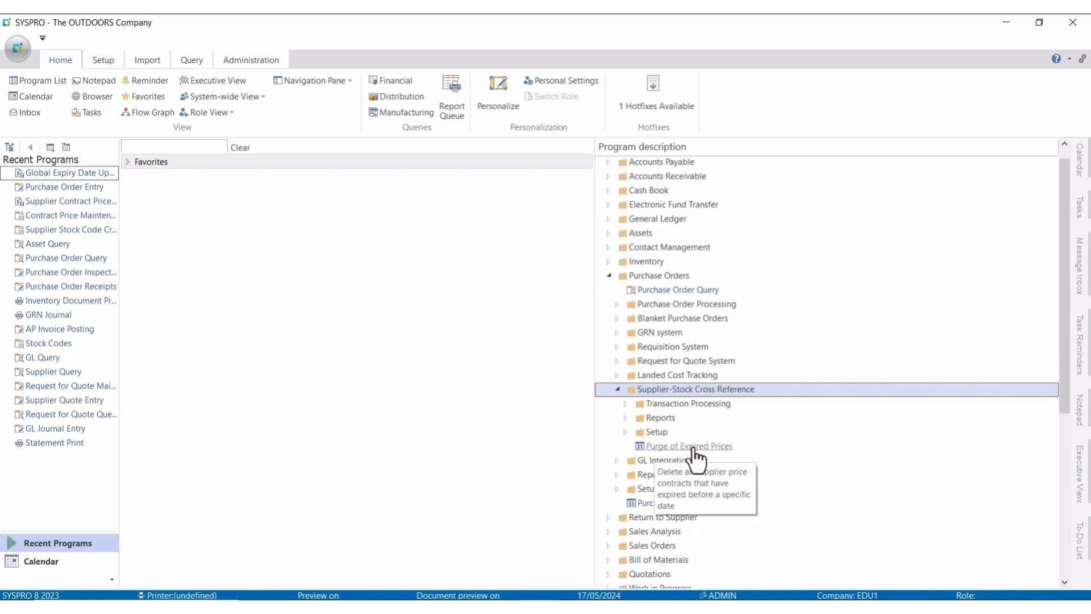
double_click(693, 448)
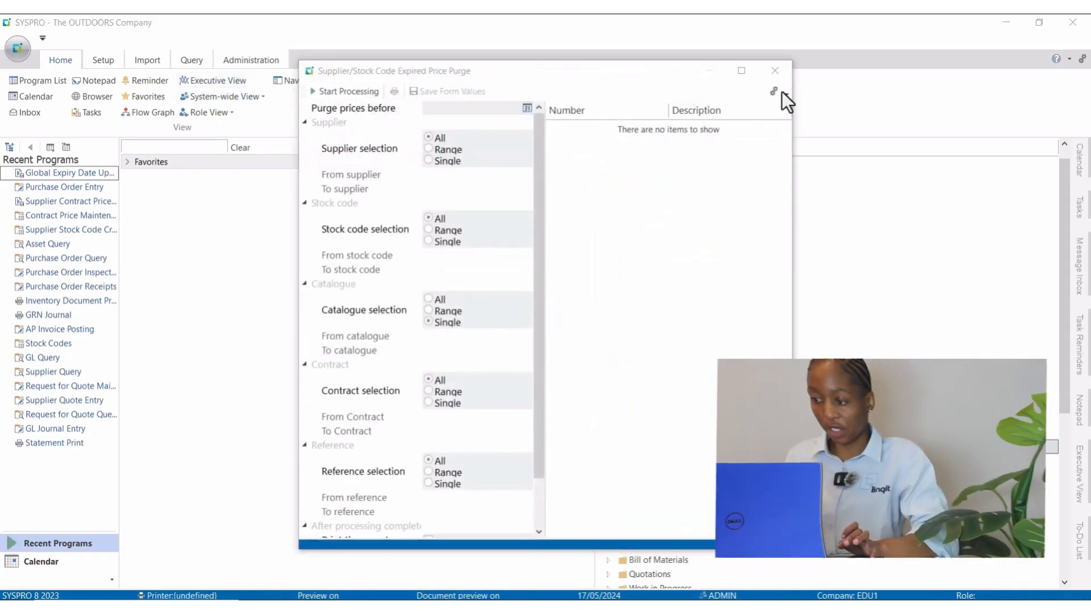
click(741, 70)
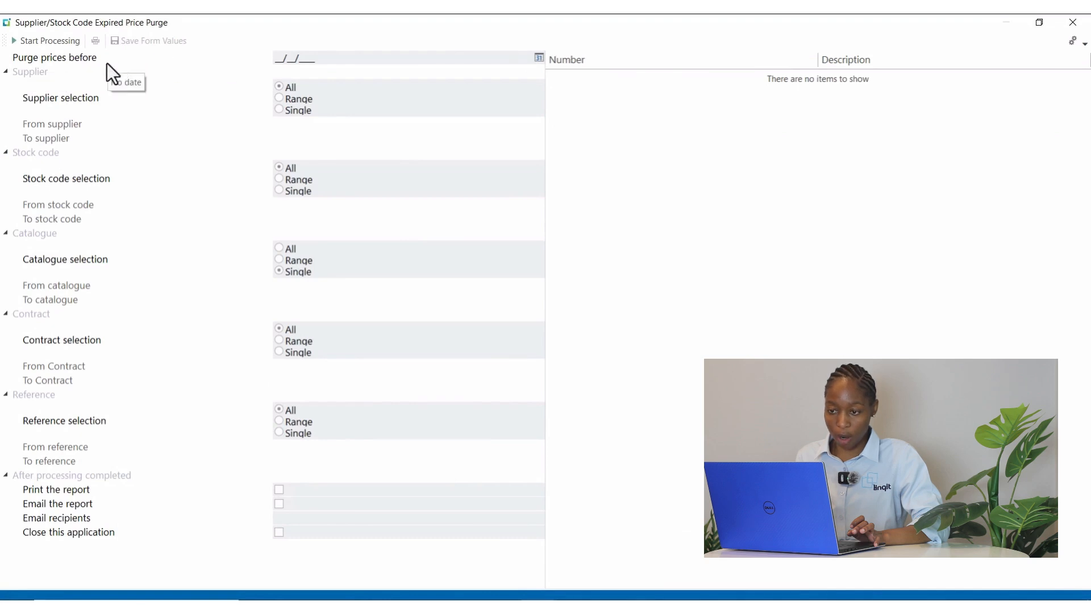
- Set the date before which expired supplier prices are purged to 17/05/2024
click(542, 59)
click(539, 59)
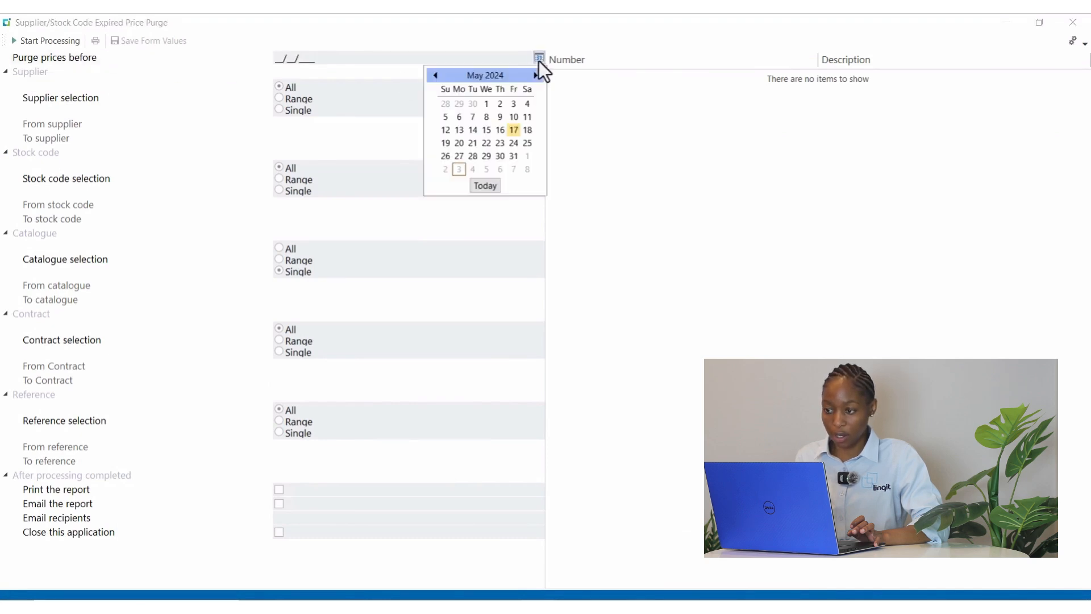
click(513, 131)
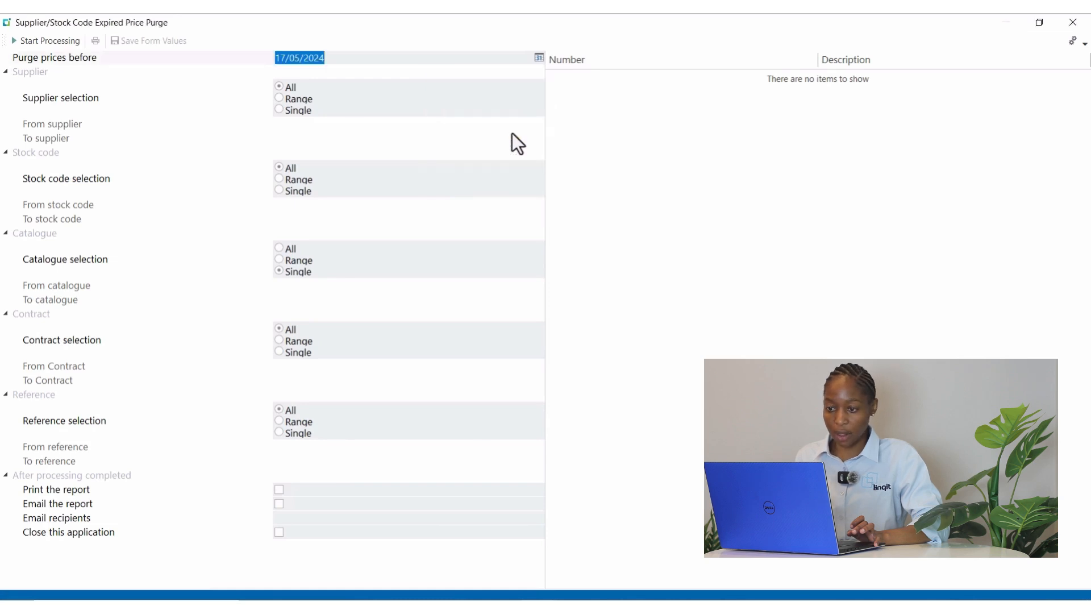
- Run the expired price purge and close its window
click(36, 43)
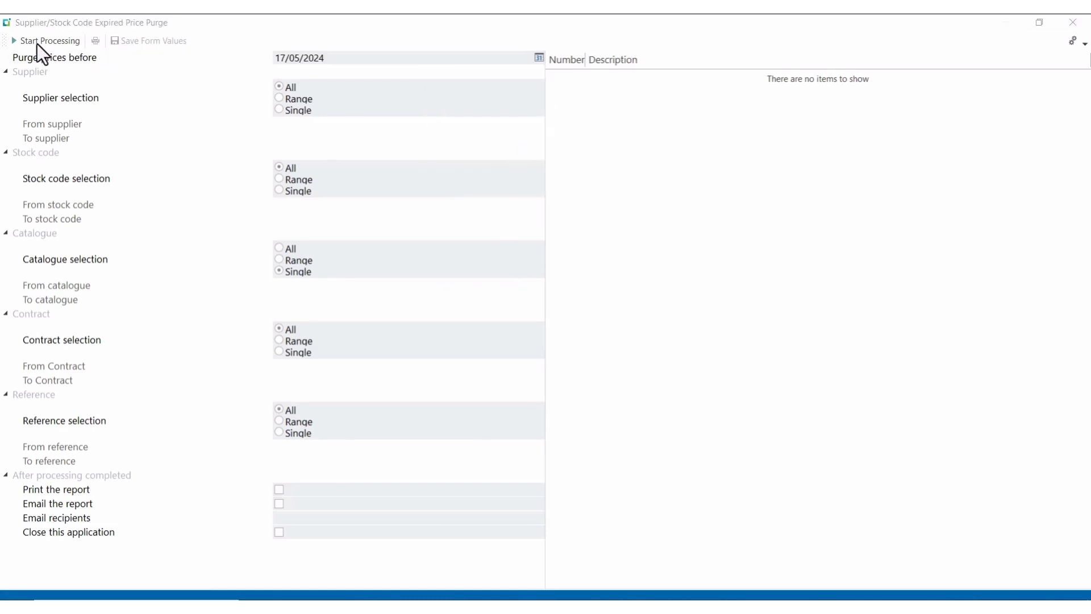
click(37, 43)
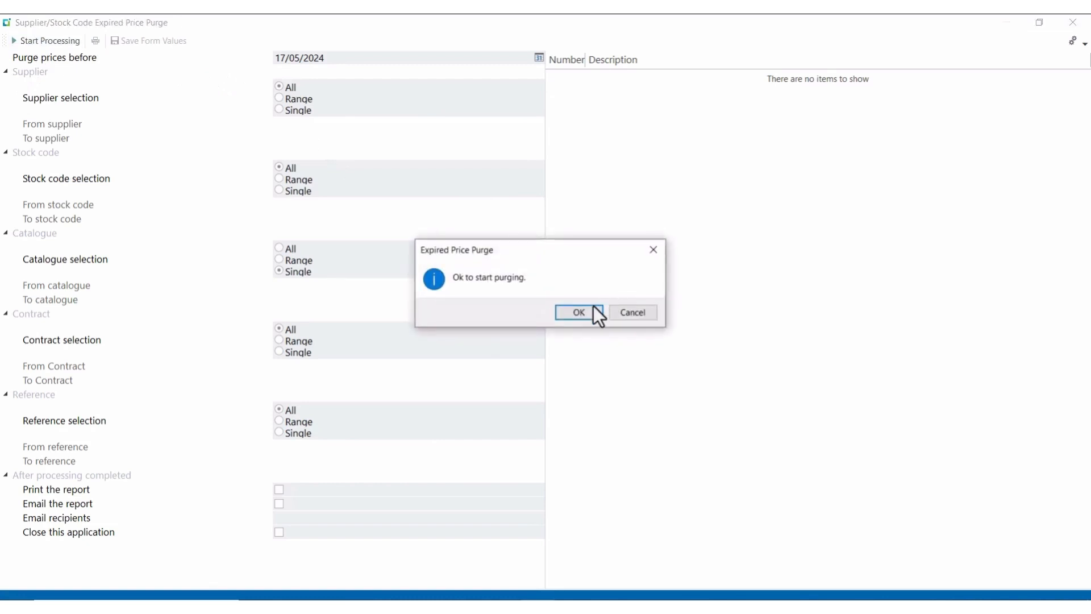
click(595, 309)
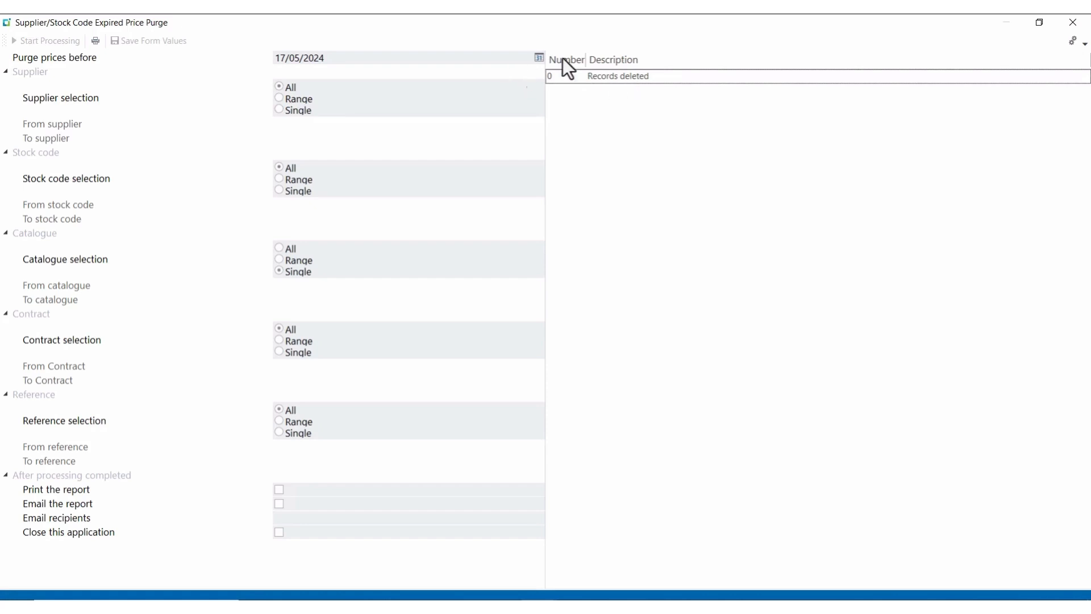
click(1073, 23)
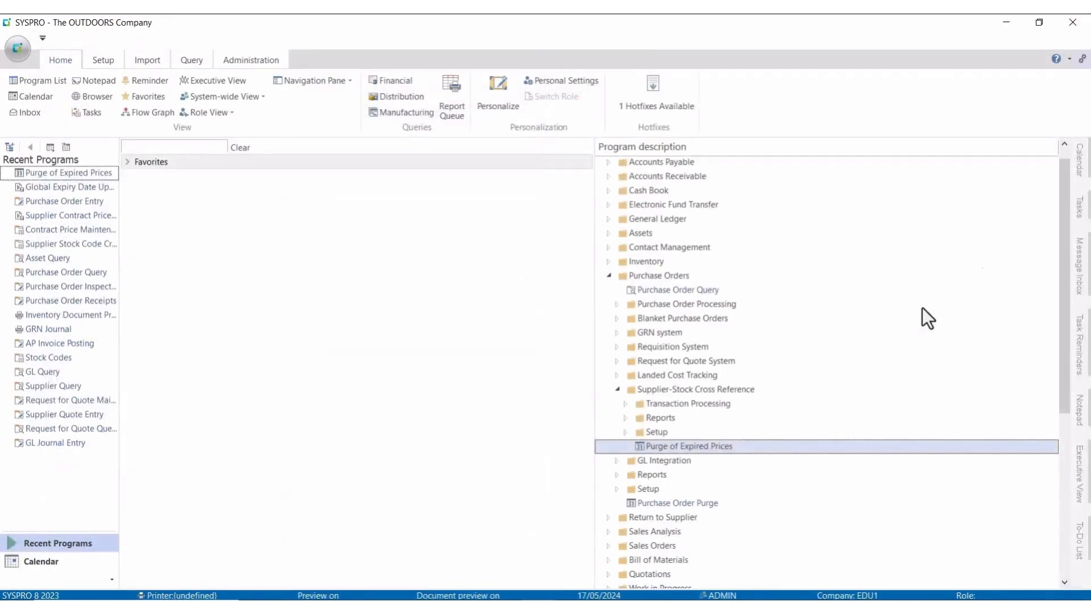